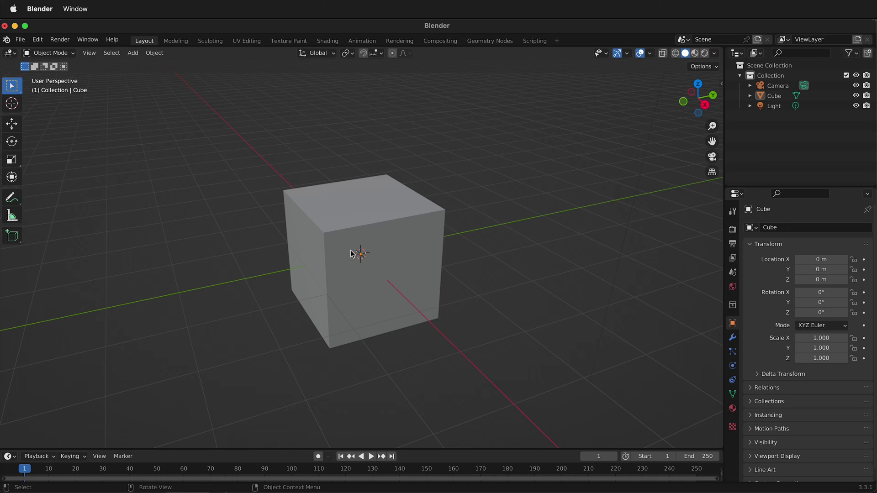
- Raise the cube 1 m along Z
{"action": "left_click", "coordinate": [347, 232]}
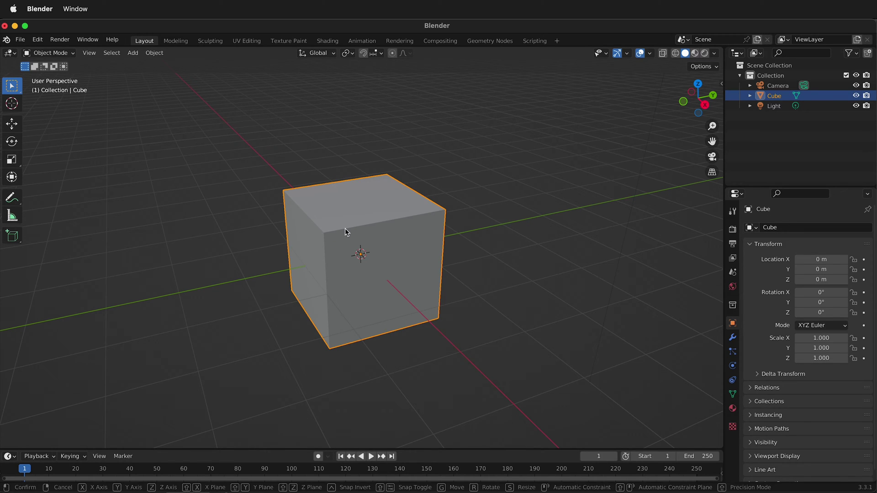
{"action": "key", "text": "g"}
{"action": "key", "text": "z"}
{"action": "key", "text": "1"}
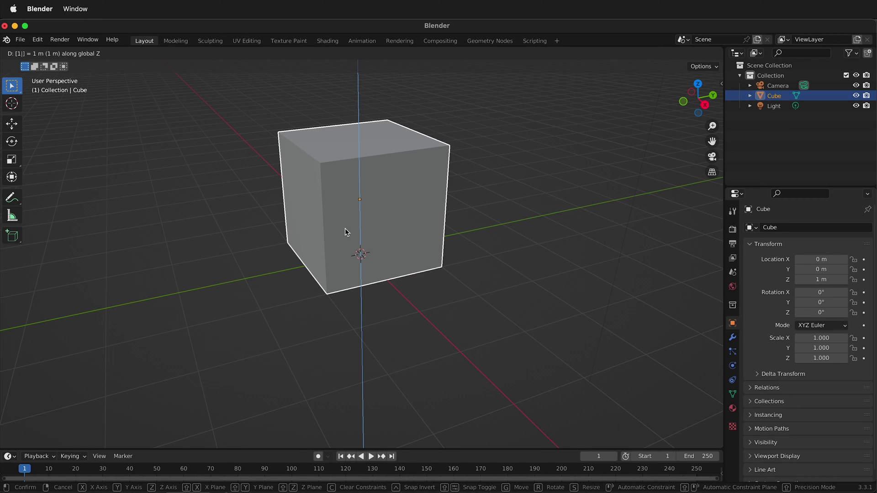
{"action": "key", "text": "Return"}
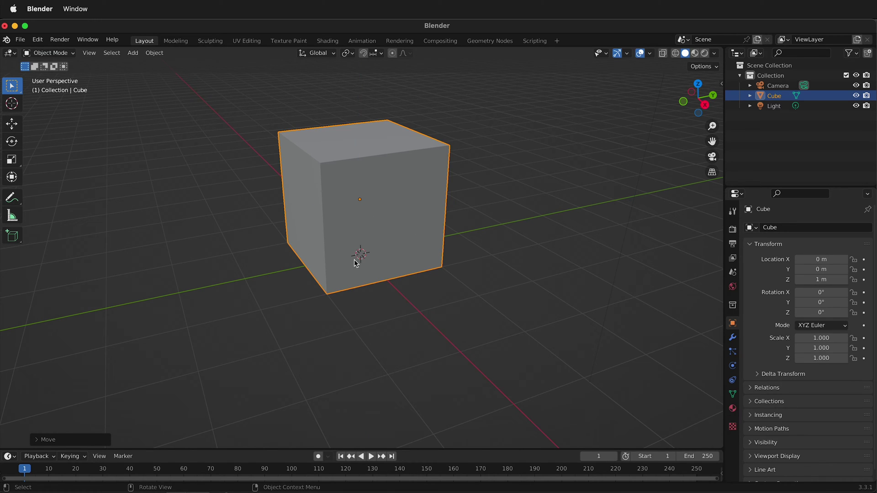
- Add a floor plane under the cube and scale it uniformly to 10.040
{"action": "key", "text": "shift+a"}
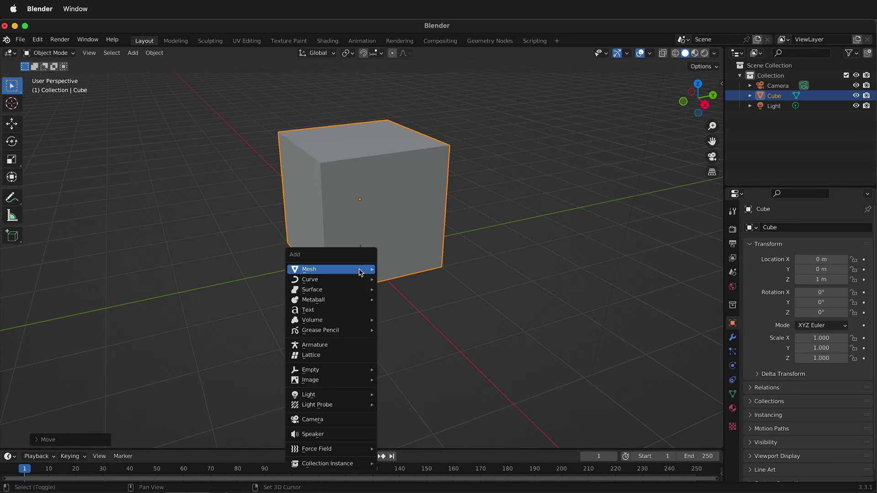
{"action": "mouse_move", "coordinate": [353, 271]}
{"action": "left_click", "coordinate": [390, 269]}
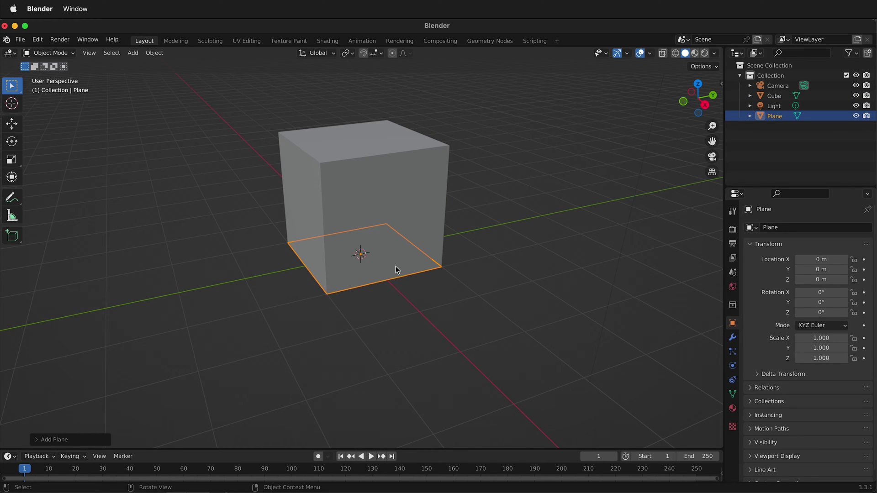
{"action": "key", "text": "s"}
{"action": "left_click", "coordinate": [588, 203]}
{"action": "scroll", "coordinate": [504, 200], "scroll_direction": "up", "scroll_amount": 3}
{"action": "scroll", "coordinate": [504, 200], "scroll_direction": "down", "scroll_amount": 8}
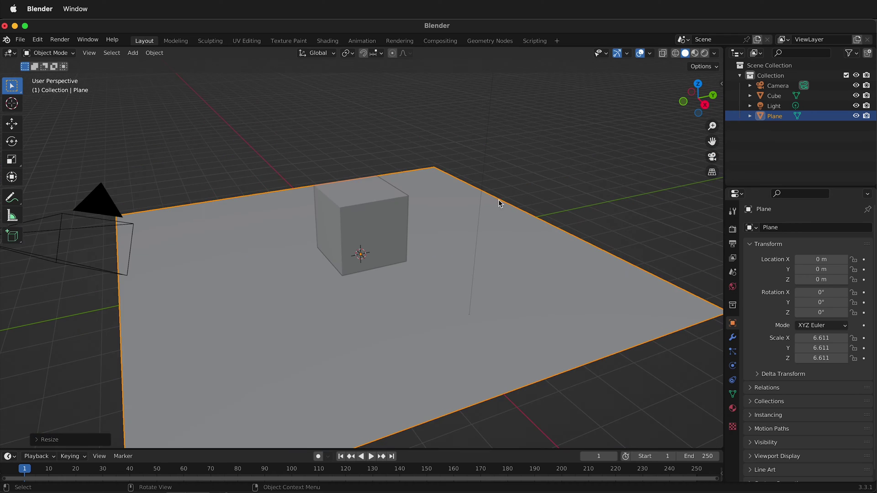
{"action": "middle_click_drag", "start_coordinate": [434, 208], "coordinate": [430, 222]}
{"action": "key", "text": "s"}
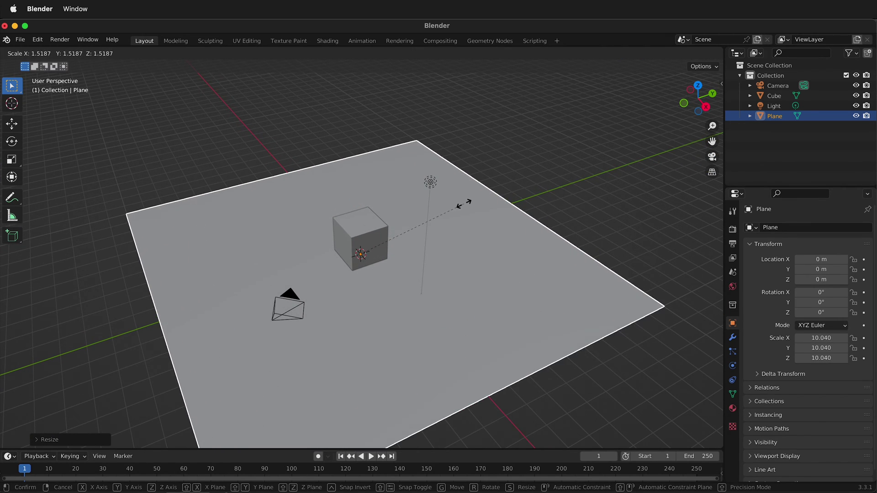
{"action": "left_click", "coordinate": [462, 203]}
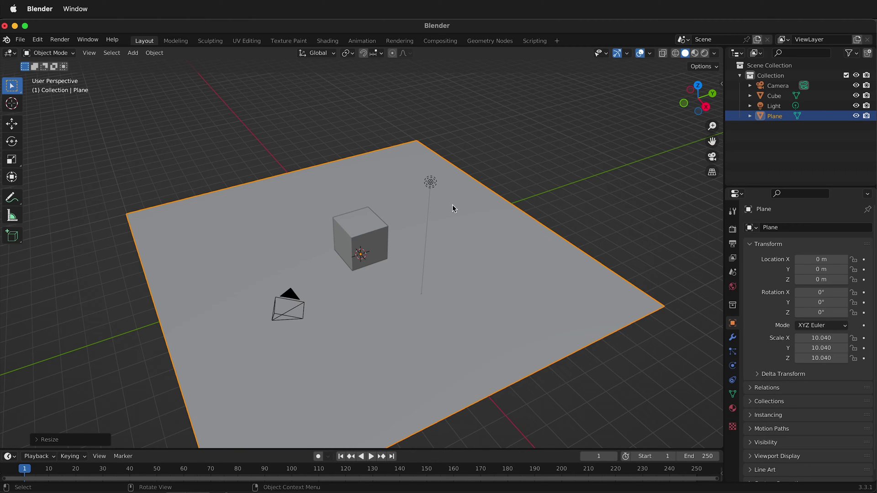
- Bevel the plane's far corner vertex in Edit Mode
{"action": "key", "text": "Tab"}
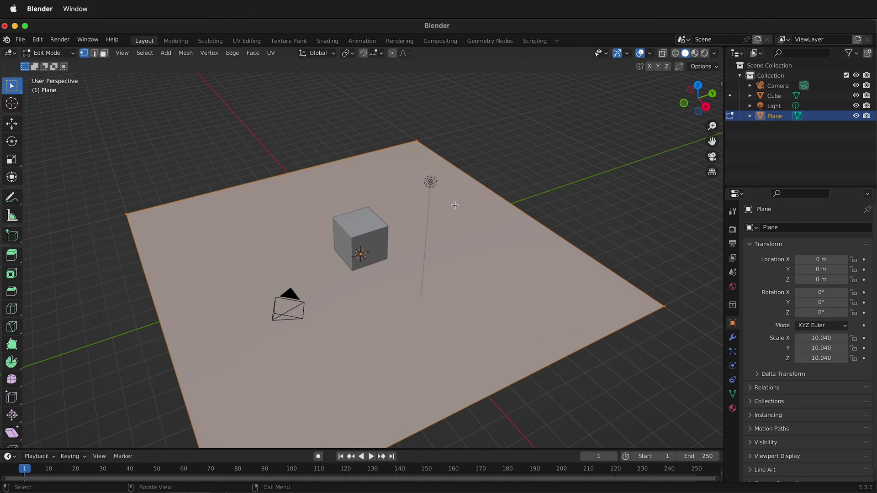
{"action": "left_click", "coordinate": [418, 141]}
{"action": "right_click", "coordinate": [415, 141]}
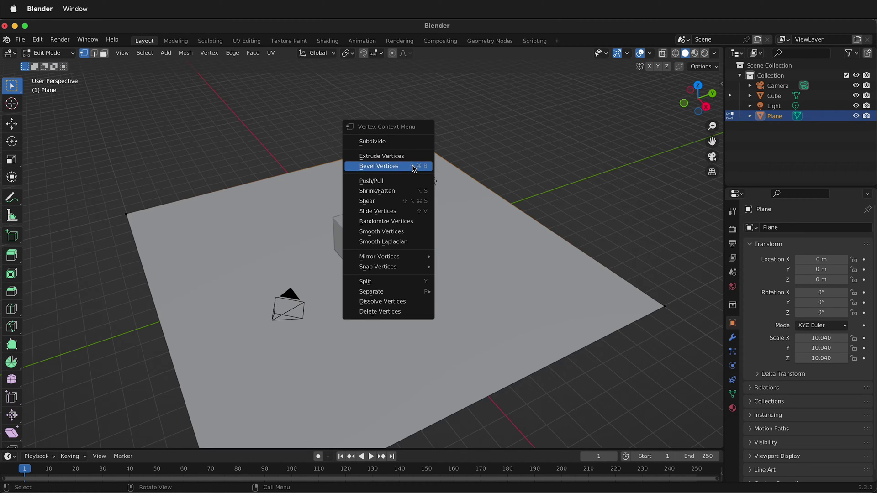
{"action": "left_click", "coordinate": [413, 168]}
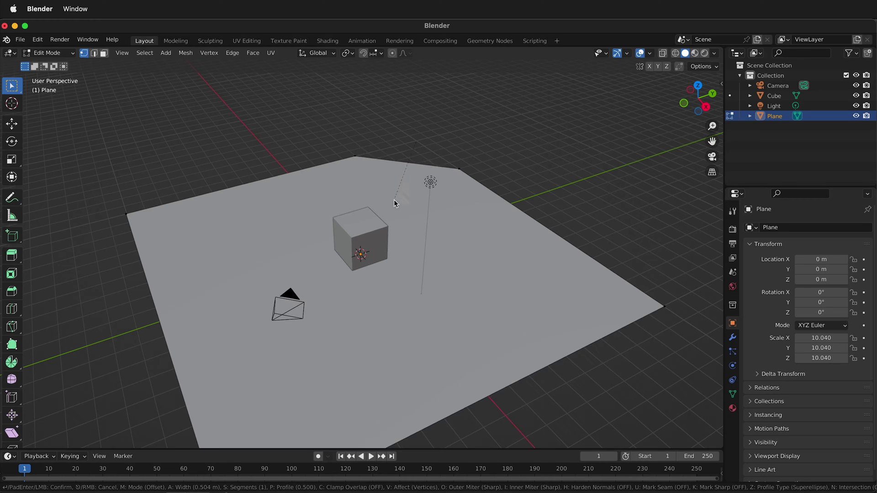
{"action": "left_click", "coordinate": [364, 237]}
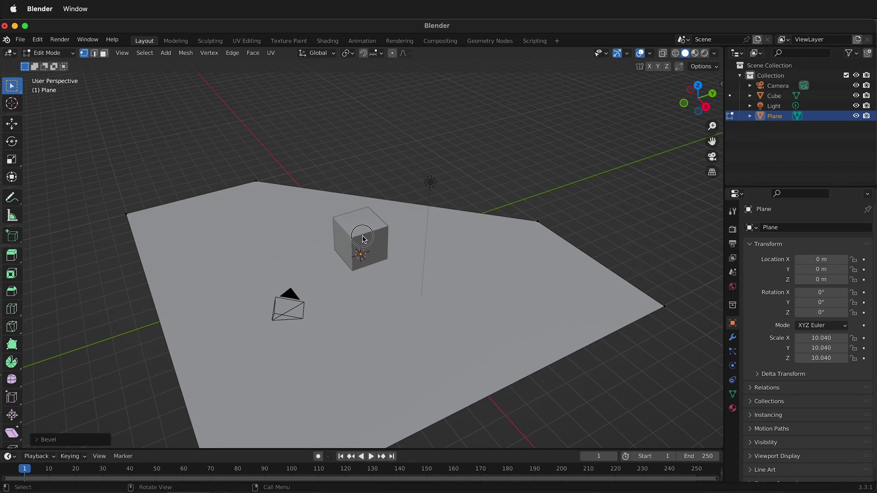
- Set the vertex bevel to 10 segments and a width of about 1.14 m
{"action": "left_click", "coordinate": [60, 441]}
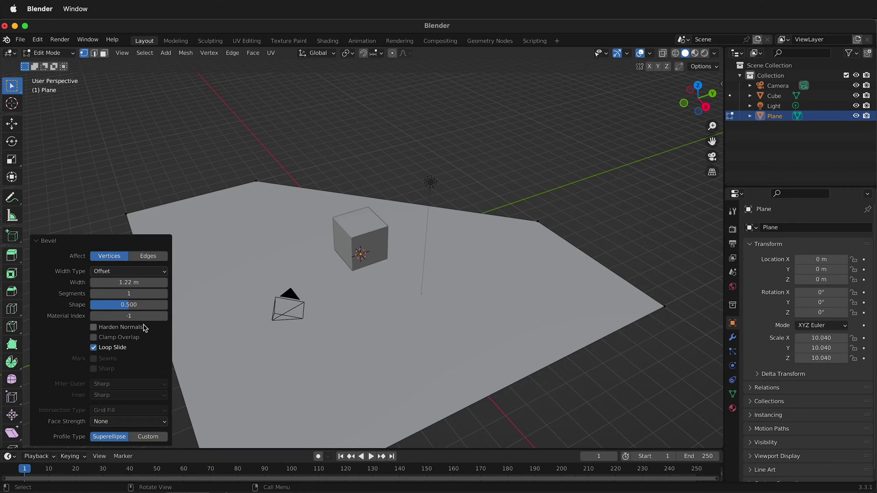
{"action": "mouse_move", "coordinate": [160, 294]}
{"action": "left_mouse_down"}
{"action": "mouse_move", "coordinate": [182, 294]}
{"action": "mouse_move", "coordinate": [166, 297]}
{"action": "left_mouse_up"}
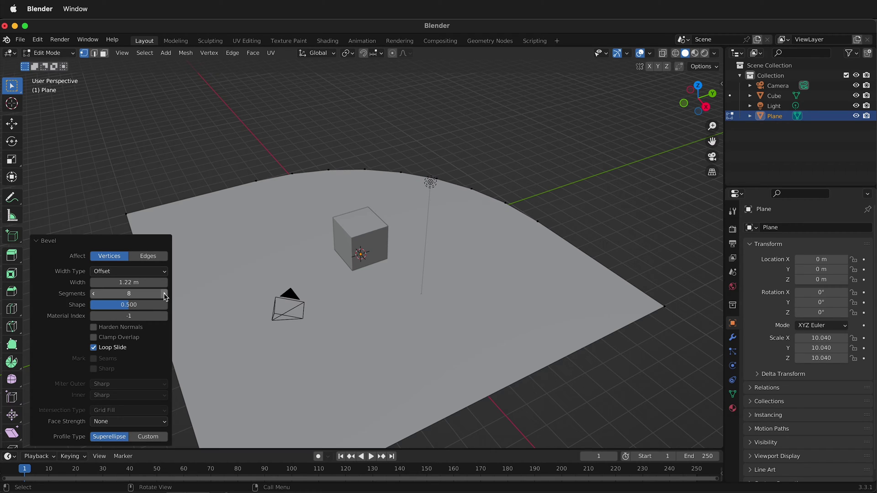
{"action": "left_click", "coordinate": [165, 294]}
{"action": "left_click", "coordinate": [166, 294]}
{"action": "mouse_move", "coordinate": [129, 284]}
{"action": "left_mouse_down"}
{"action": "mouse_move", "coordinate": [148, 283]}
{"action": "mouse_move", "coordinate": [127, 283]}
{"action": "left_mouse_up"}
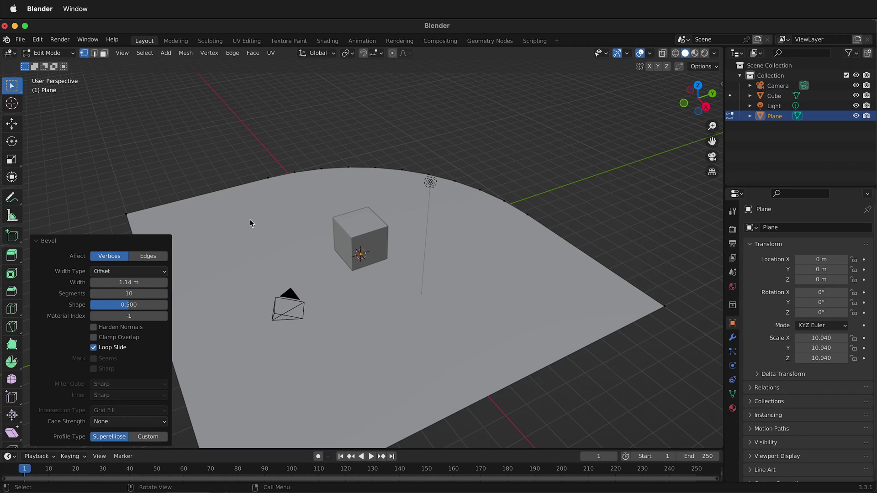
{"action": "left_click", "coordinate": [251, 243]}
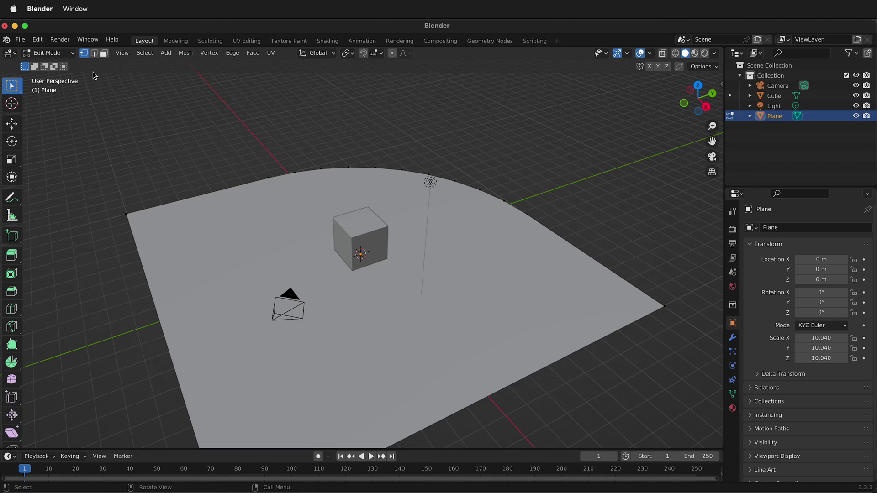
- Raise the plane's back edges 12.224 m straight up, then select the floor-to-wall seam
{"action": "key", "text": "2"}
{"action": "left_click", "coordinate": [157, 209]}
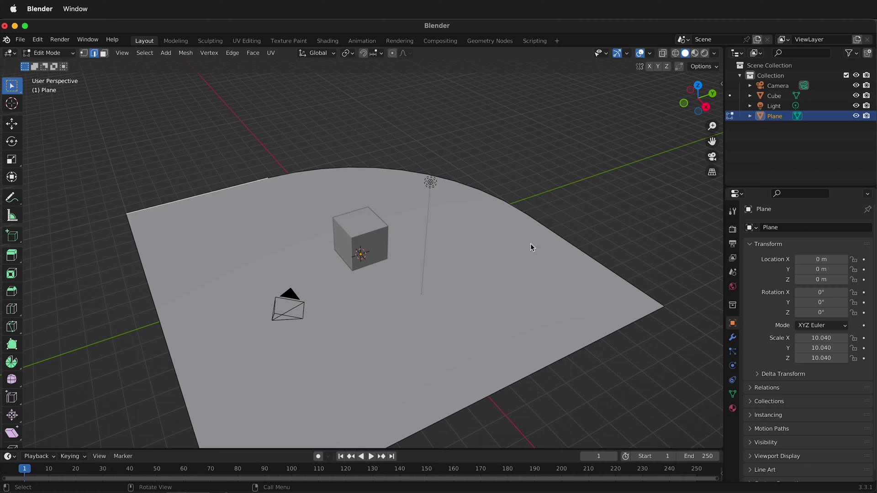
{"action": "left_click", "coordinate": [633, 287], "text": "ctrl"}
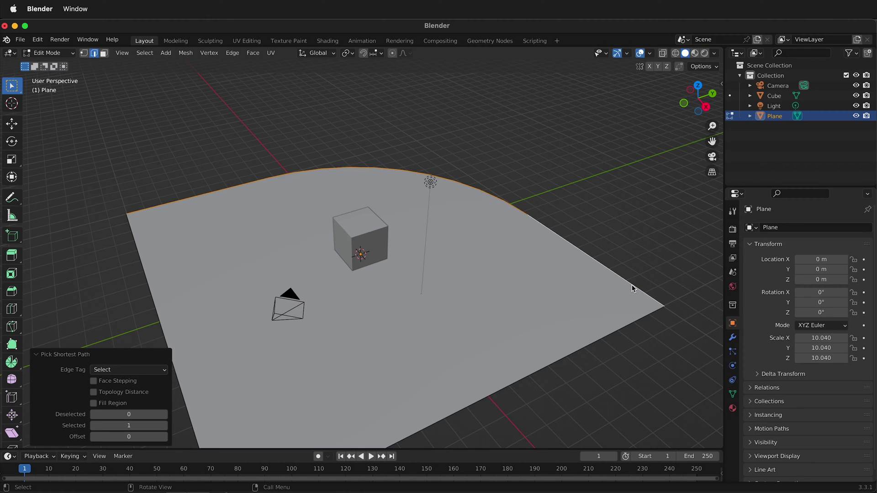
{"action": "key", "text": "g"}
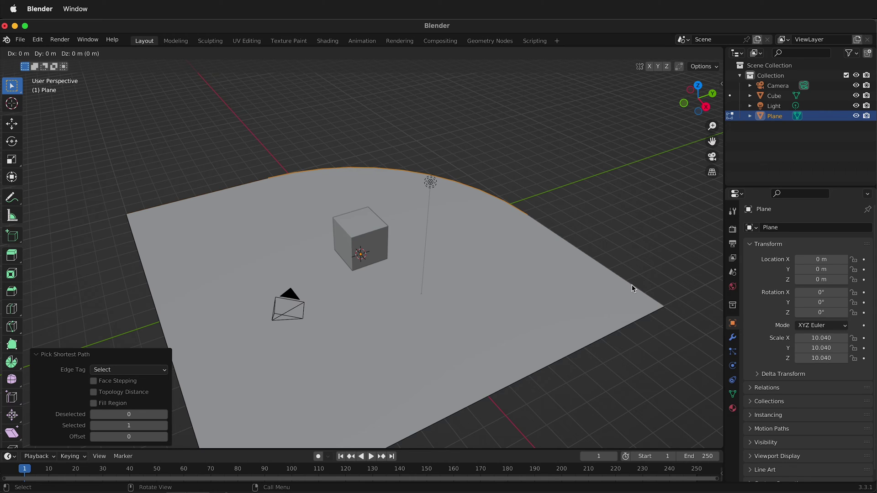
{"action": "key", "text": "z"}
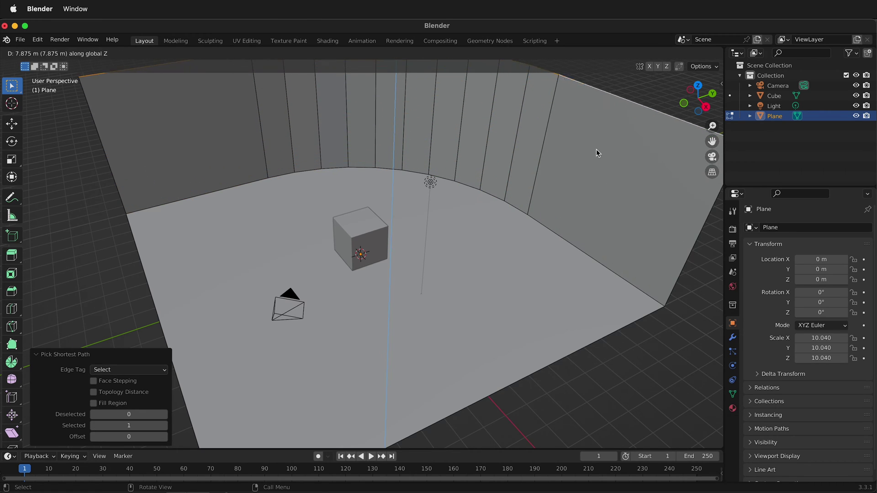
{"action": "left_click", "coordinate": [594, 447]}
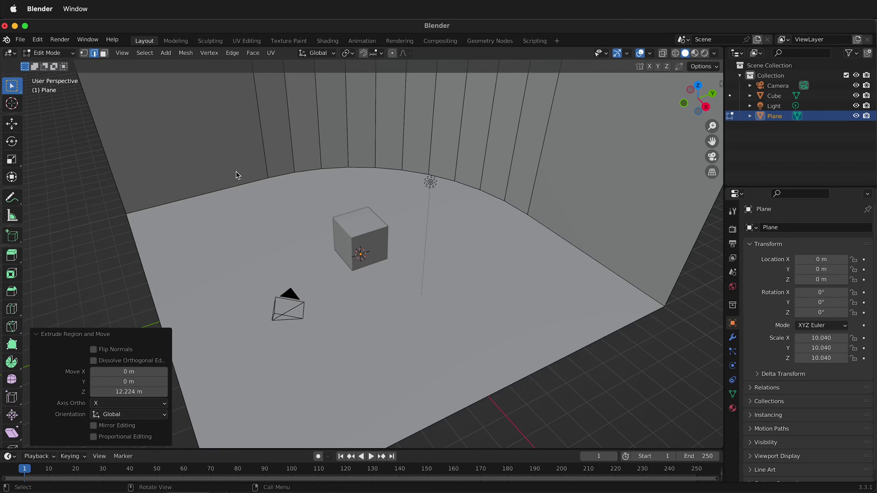
{"action": "left_click", "coordinate": [225, 187]}
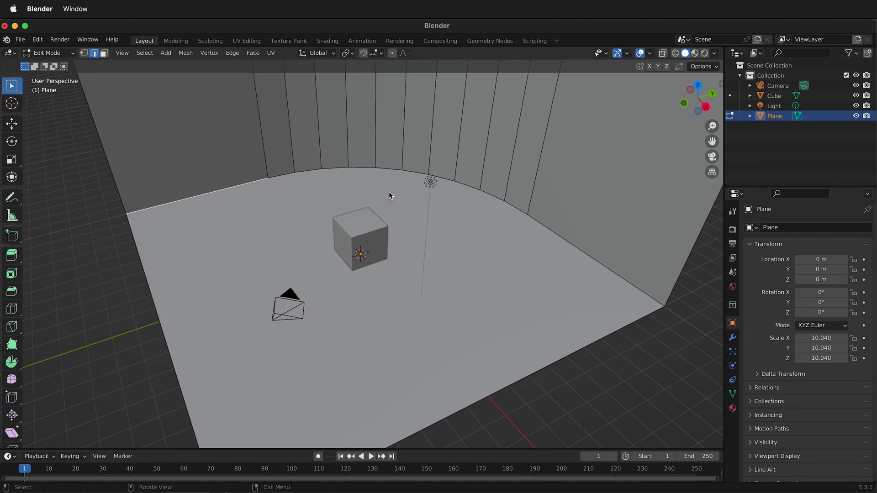
{"action": "left_click", "coordinate": [552, 232], "text": "ctrl"}
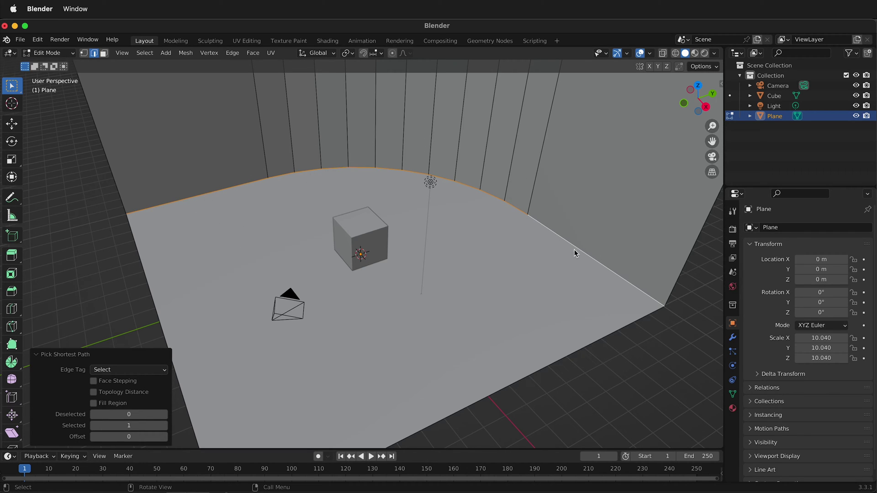
- Bevel the floor-to-wall seam 0.37 m wide with 15 segments
{"action": "right_click", "coordinate": [333, 169]}
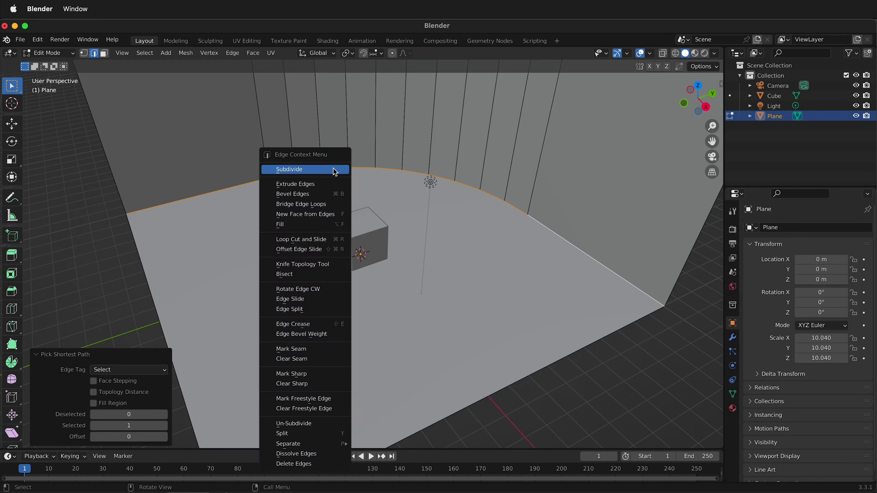
{"action": "left_click", "coordinate": [320, 194]}
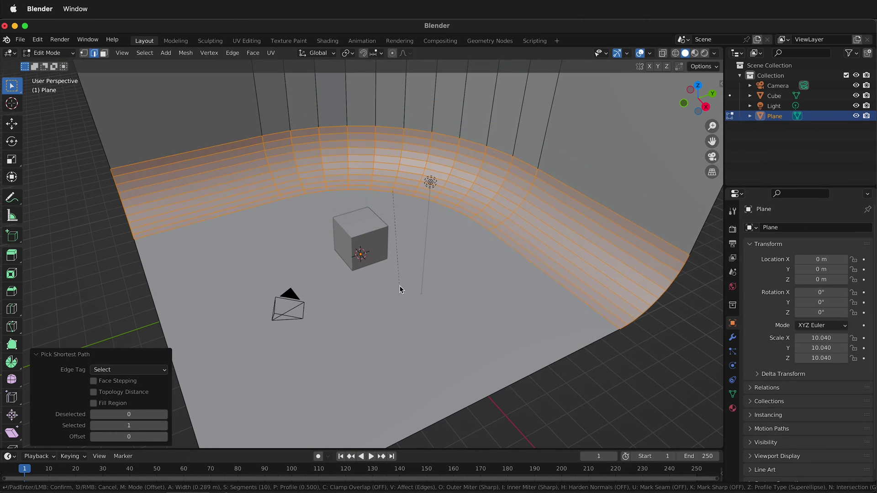
{"action": "left_click", "coordinate": [401, 294]}
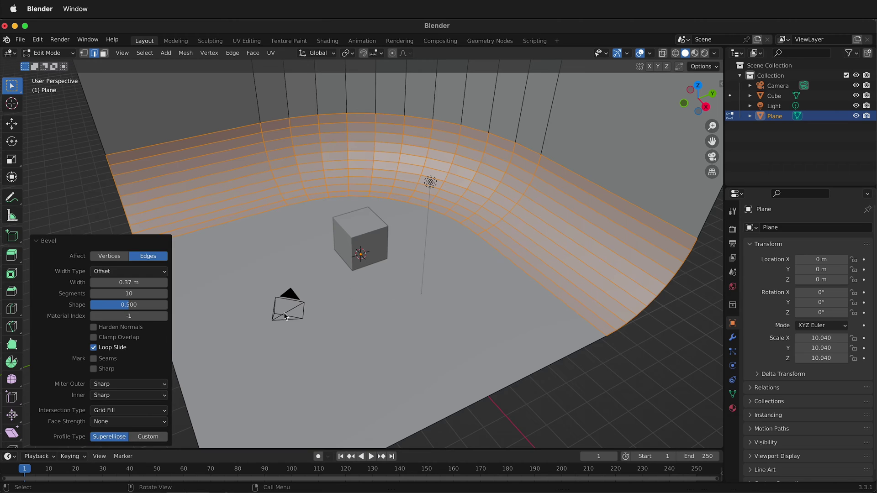
{"action": "middle_click_drag", "start_coordinate": [401, 295], "coordinate": [430, 289]}
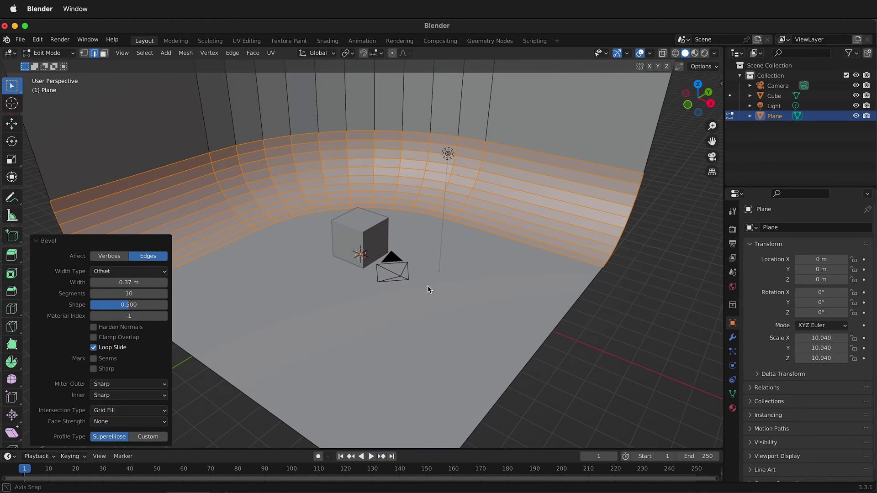
{"action": "left_click", "coordinate": [165, 295]}
{"action": "left_click", "coordinate": [165, 295]}
{"action": "left_click", "coordinate": [165, 295]}
{"action": "left_click", "coordinate": [165, 294]}
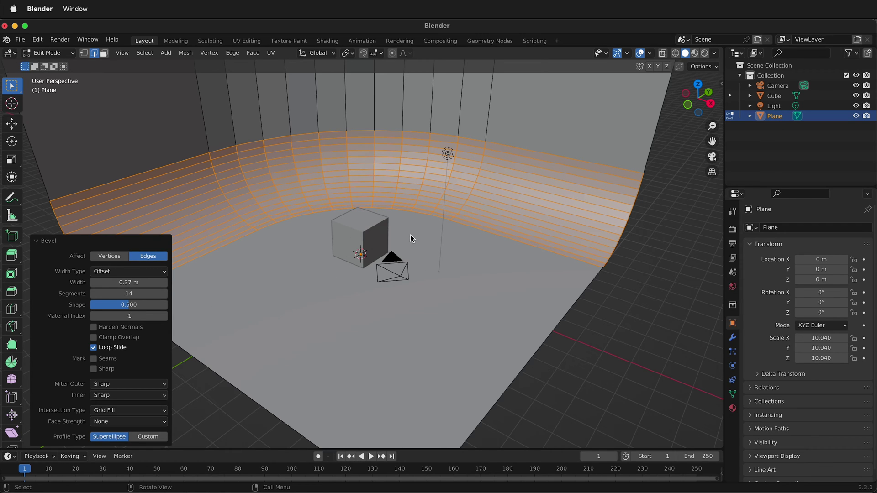
{"action": "left_click", "coordinate": [165, 293]}
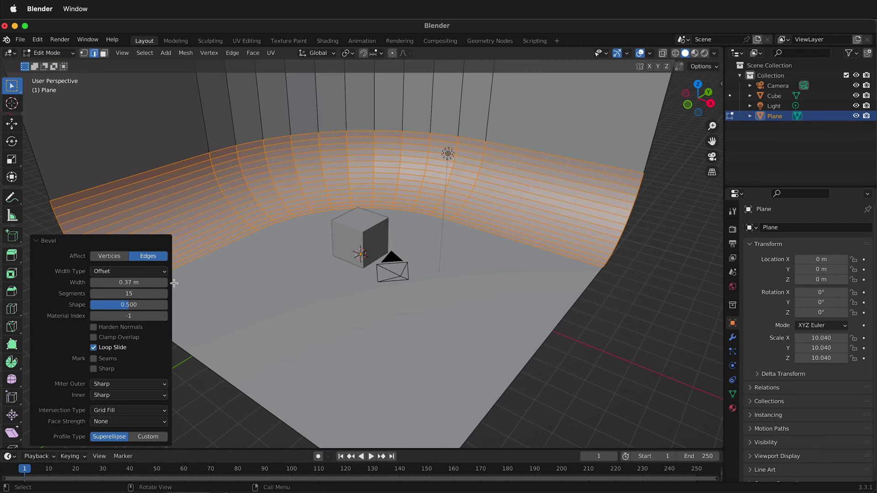
{"action": "left_click", "coordinate": [280, 272]}
{"action": "mouse_move", "coordinate": [544, 284]}
{"action": "middle_mouse_down"}
{"action": "mouse_move", "coordinate": [504, 288]}
{"action": "mouse_move", "coordinate": [447, 262]}
{"action": "mouse_move", "coordinate": [399, 267]}
{"action": "mouse_move", "coordinate": [438, 247]}
{"action": "mouse_move", "coordinate": [539, 294]}
{"action": "middle_mouse_up"}
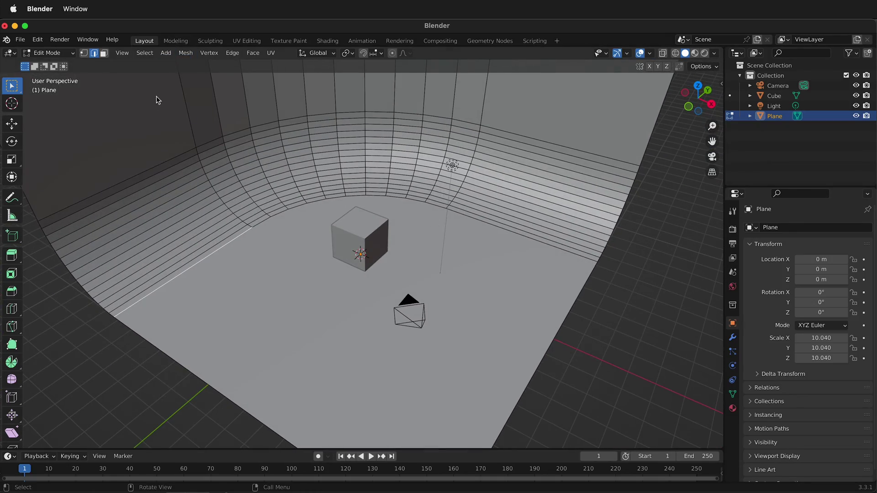
- Apply smooth shading to the backdrop in Object Mode
{"action": "key", "text": "Tab"}
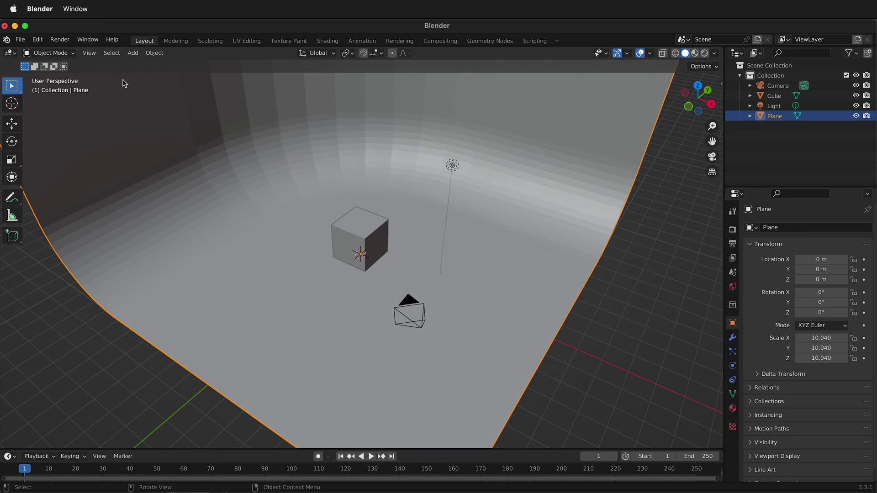
{"action": "right_click", "coordinate": [259, 181]}
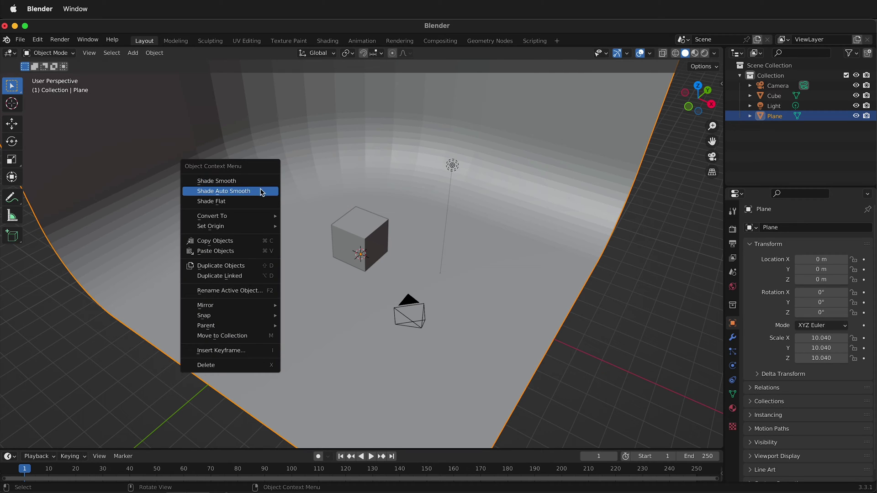
{"action": "left_click", "coordinate": [257, 181]}
{"action": "middle_click_drag", "start_coordinate": [267, 186], "coordinate": [423, 233]}
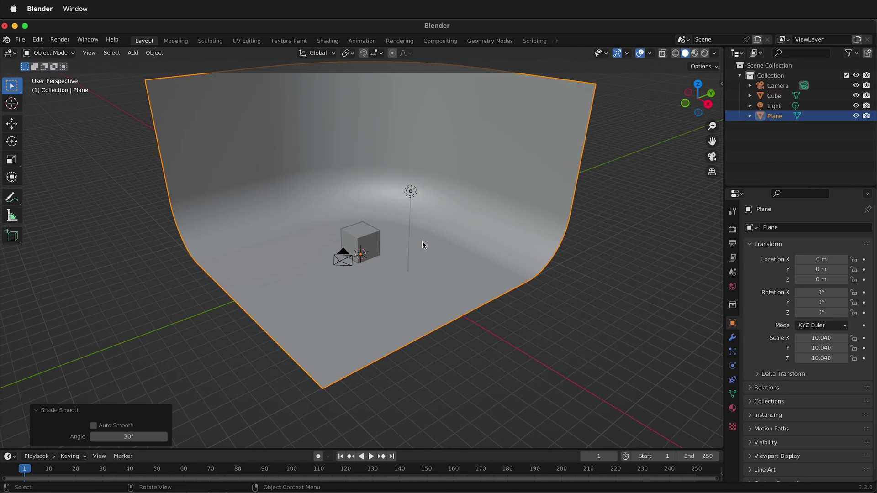
- Scale the backdrop up to 25.971
{"action": "key", "text": "s"}
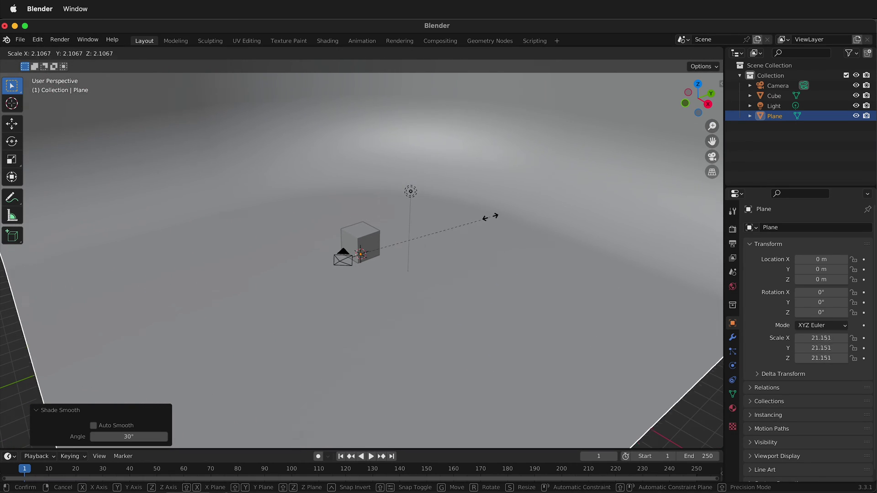
{"action": "left_click", "coordinate": [516, 204]}
{"action": "scroll", "coordinate": [416, 235], "scroll_direction": "down", "scroll_amount": 4}
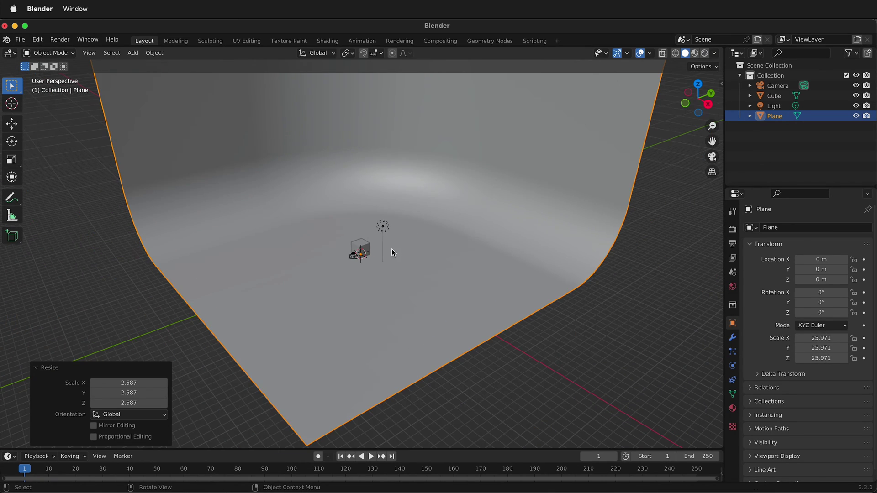
{"action": "middle_click_drag", "start_coordinate": [392, 252], "coordinate": [399, 268]}
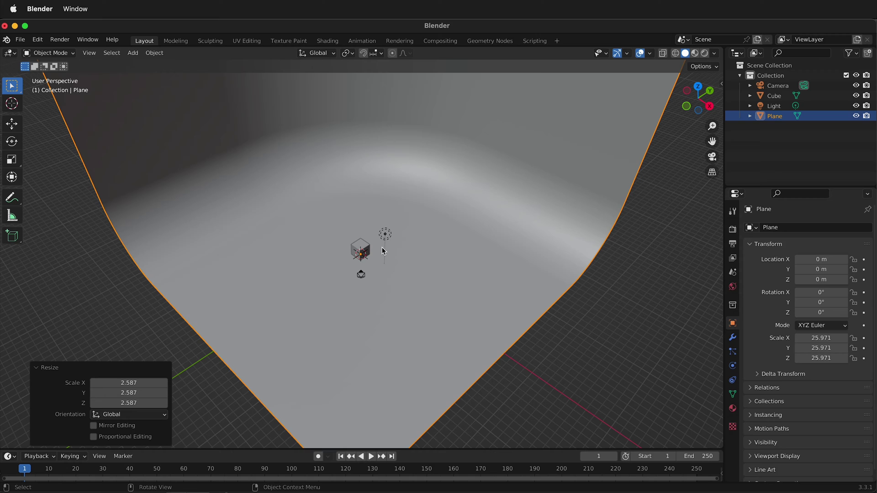
- Move the backdrop across the floor to X -7.5742 m, Y 7.3308 m
{"action": "key", "text": "g"}
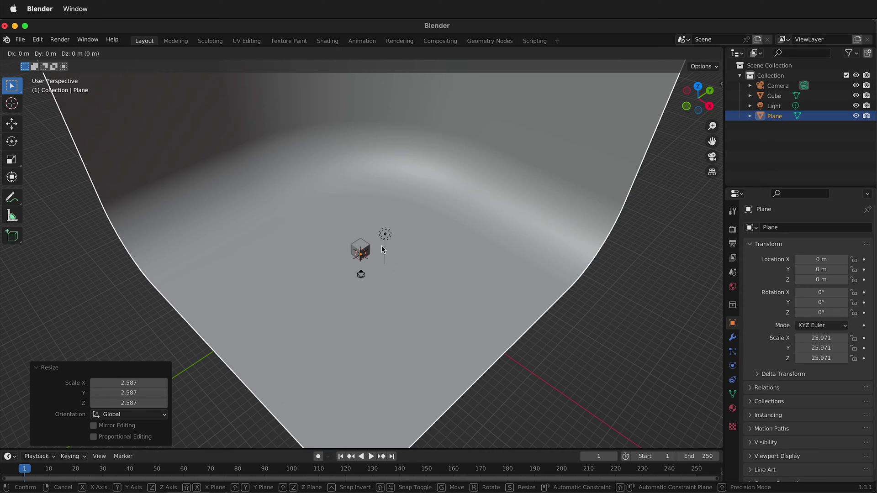
{"action": "key", "text": "shift+z"}
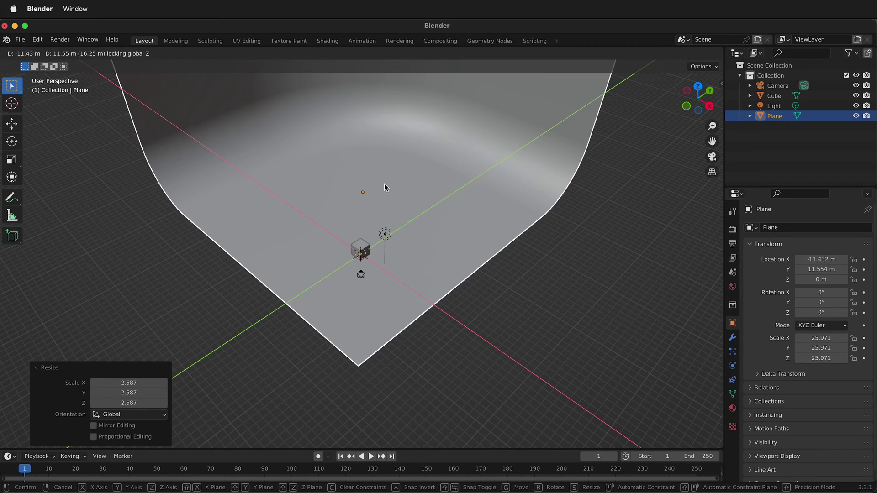
{"action": "left_click", "coordinate": [385, 206]}
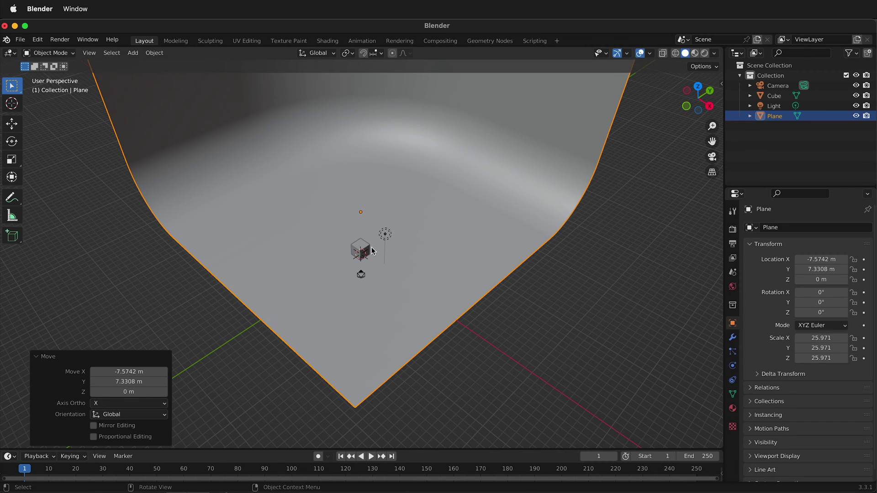
{"action": "key", "text": "super+z"}
{"action": "key", "text": "super+shift+z"}
- Preview in rendered shading and slide the light to X 6.8524 m, Y 3.1464 m
{"action": "left_click", "coordinate": [705, 53]}
{"action": "middle_click_drag", "start_coordinate": [328, 282], "coordinate": [390, 229]}
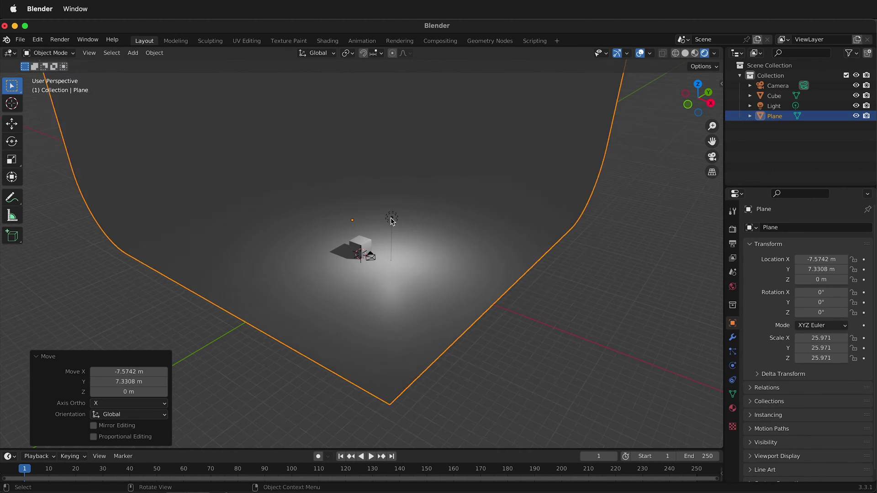
{"action": "left_click", "coordinate": [396, 213]}
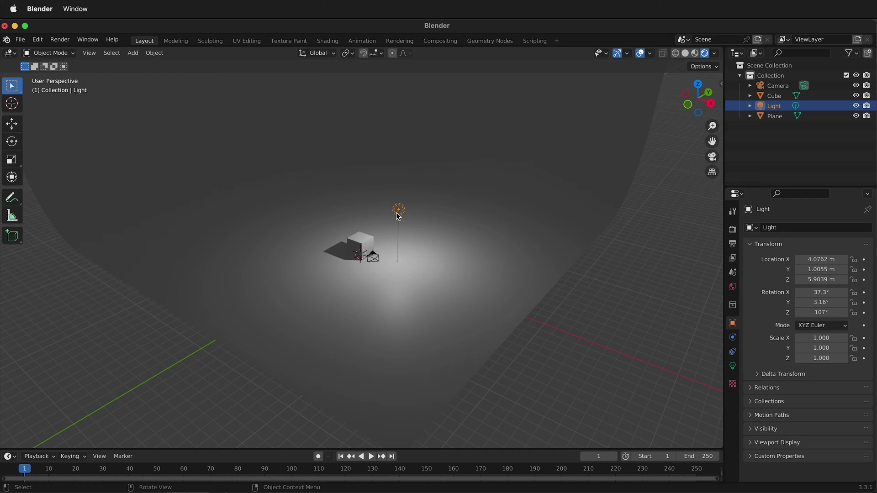
{"action": "key", "text": "g"}
{"action": "key", "text": "shift+z"}
{"action": "left_click", "coordinate": [434, 216]}
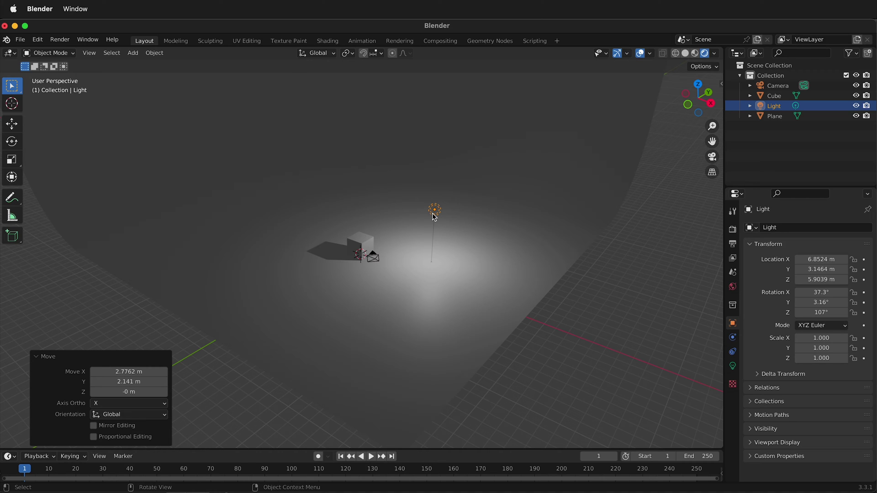
- Place a copy, Light.001, at X -5.7492 m, Y -8.7221 m, same height
{"action": "key", "text": "shift+d"}
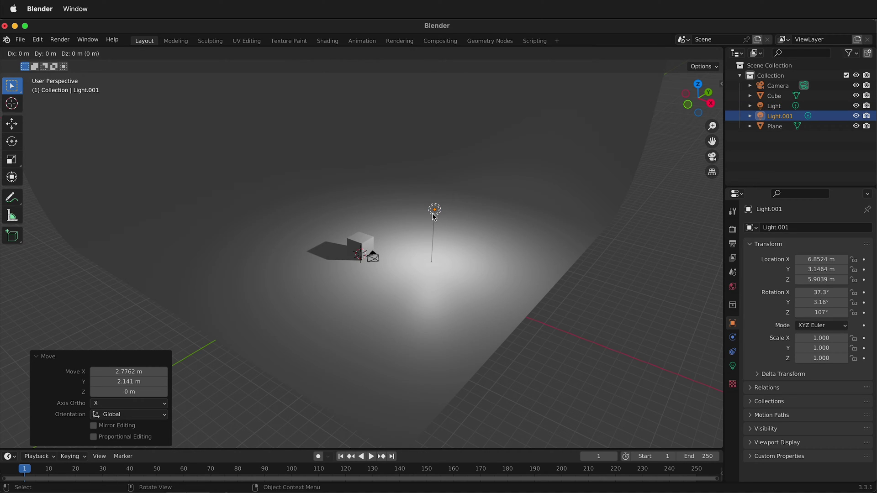
{"action": "key", "text": "shift+z"}
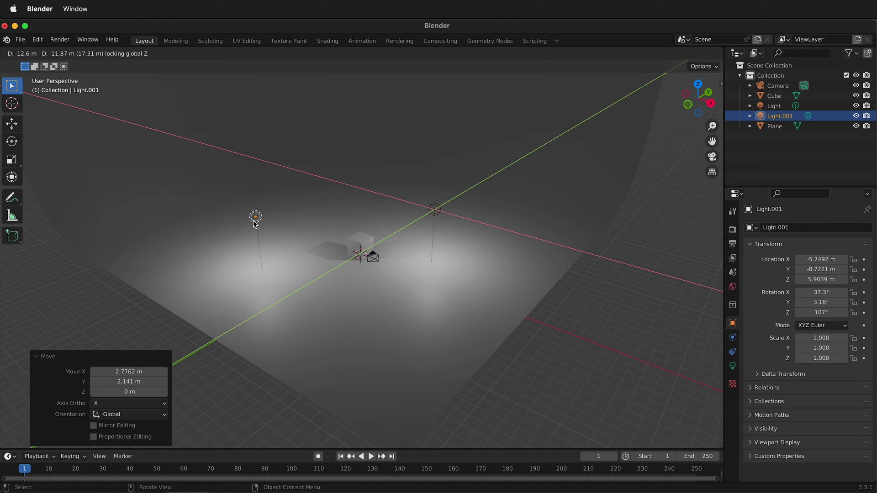
{"action": "left_click", "coordinate": [256, 223]}
{"action": "middle_click_drag", "start_coordinate": [392, 302], "coordinate": [350, 289]}
{"action": "scroll", "coordinate": [361, 251], "scroll_direction": "up", "scroll_amount": 3}
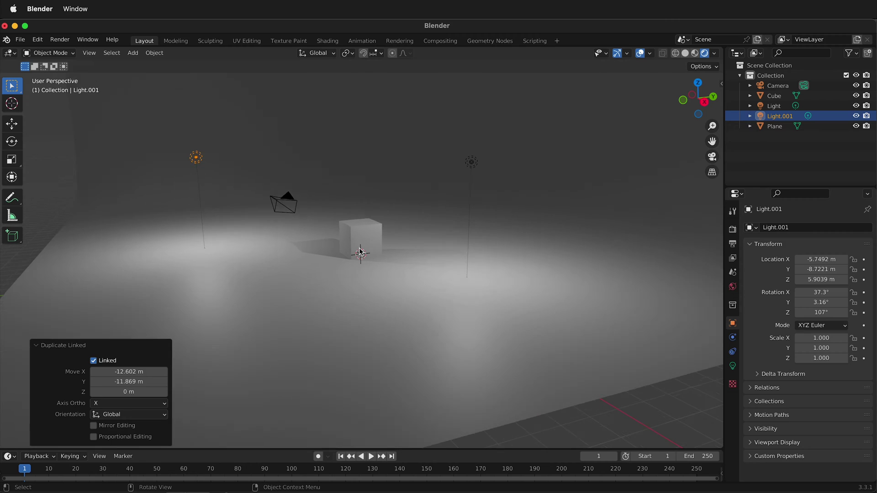
{"action": "scroll", "coordinate": [360, 254], "scroll_direction": "up", "scroll_amount": 2}
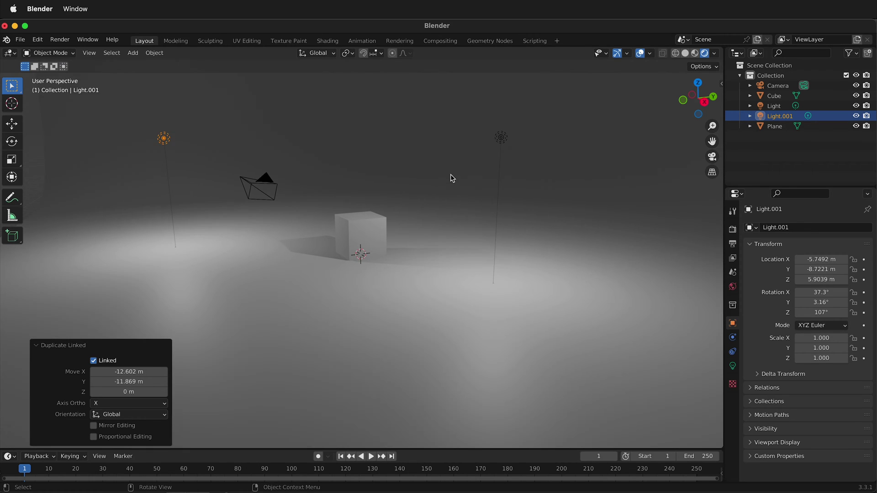
{"action": "middle_click_drag", "start_coordinate": [396, 305], "coordinate": [415, 299]}
{"action": "scroll", "coordinate": [386, 213], "scroll_direction": "up", "scroll_amount": 3}
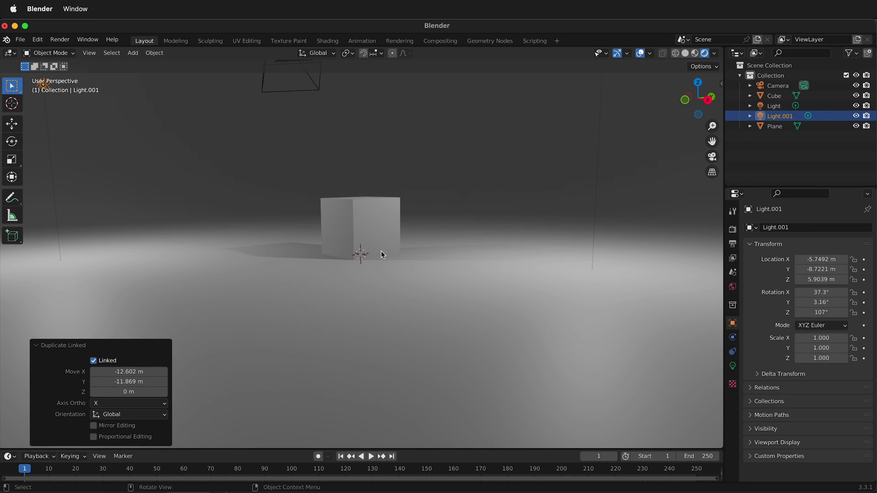
{"action": "scroll", "coordinate": [381, 250], "scroll_direction": "down", "scroll_amount": 2}
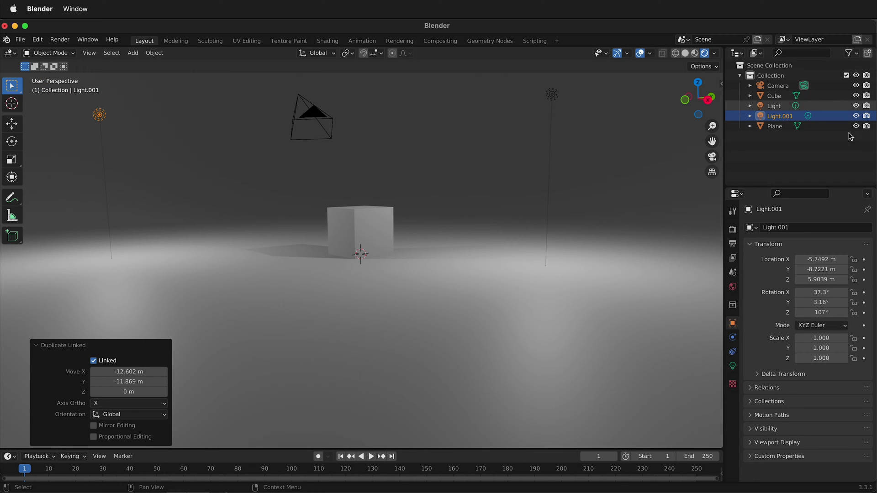
- Switch the render engine from Eevee to Cycles
{"action": "left_click", "coordinate": [732, 231]}
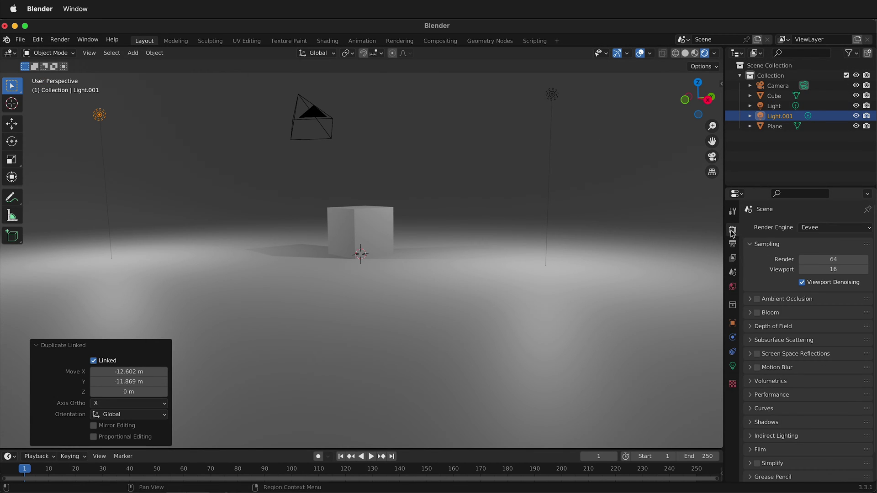
{"action": "left_click", "coordinate": [823, 228]}
{"action": "left_click", "coordinate": [818, 258]}
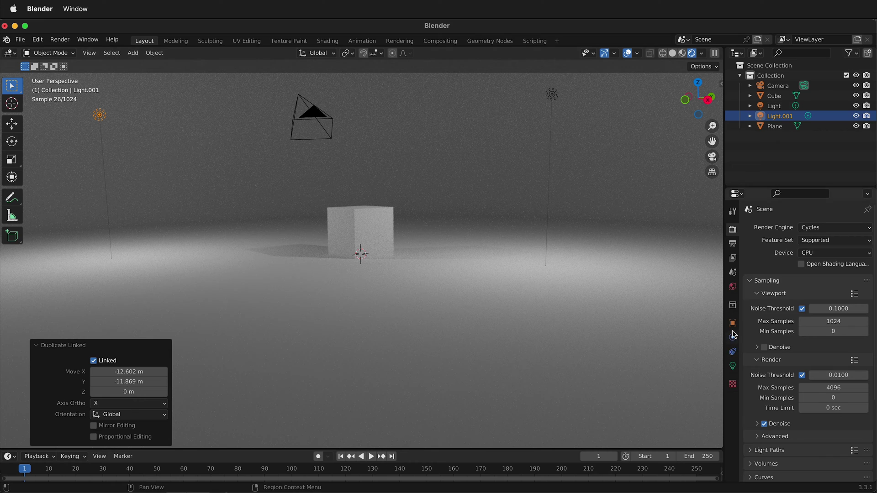
- Set the point light's power to 5000 W
{"action": "left_click", "coordinate": [733, 366]}
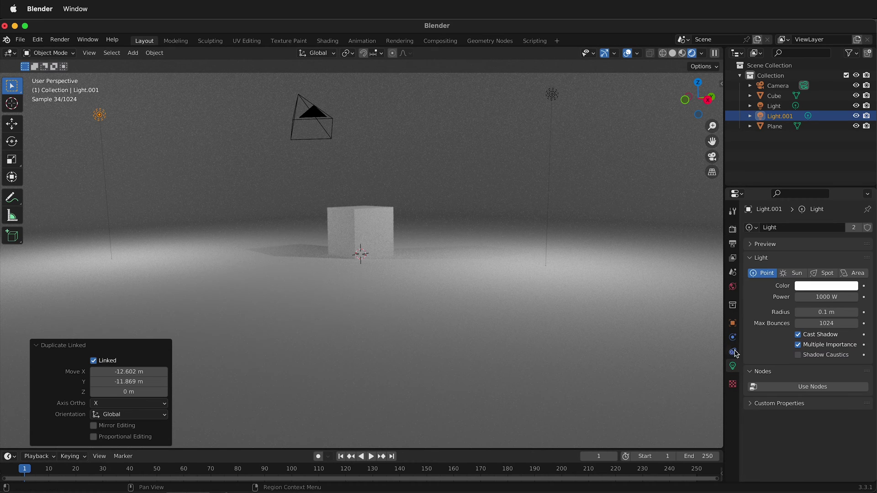
{"action": "left_click", "coordinate": [823, 297]}
{"action": "type", "text": "500"}
{"action": "key", "text": "Return"}
{"action": "left_click", "coordinate": [824, 297]}
{"action": "type", "text": "5000"}
{"action": "key", "text": "Return"}
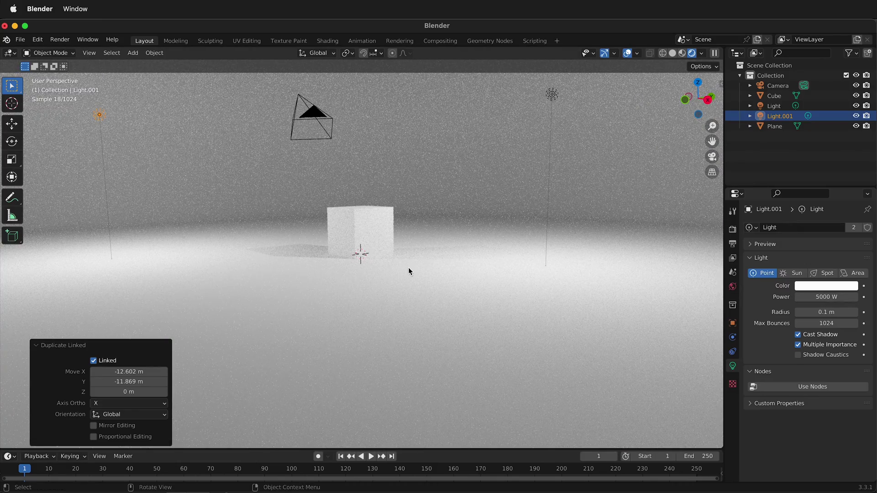
- Slide Light.001 horizontally to a new spot, keeping its height
{"action": "middle_click_drag", "start_coordinate": [409, 268], "coordinate": [164, 179]}
{"action": "key", "text": "g"}
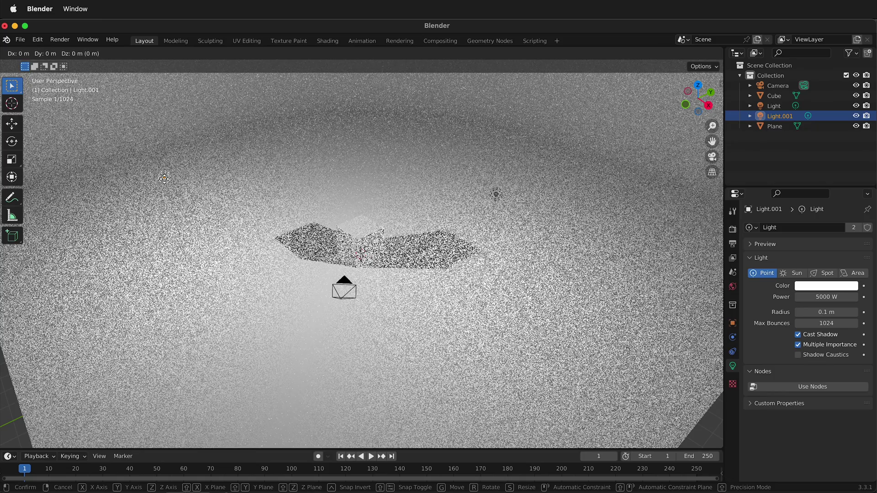
{"action": "key", "text": "shift+z"}
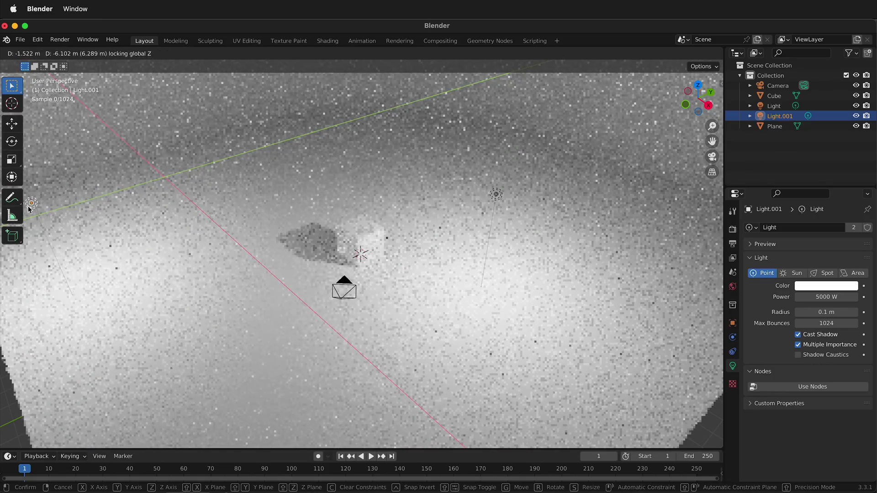
{"action": "left_click", "coordinate": [22, 214]}
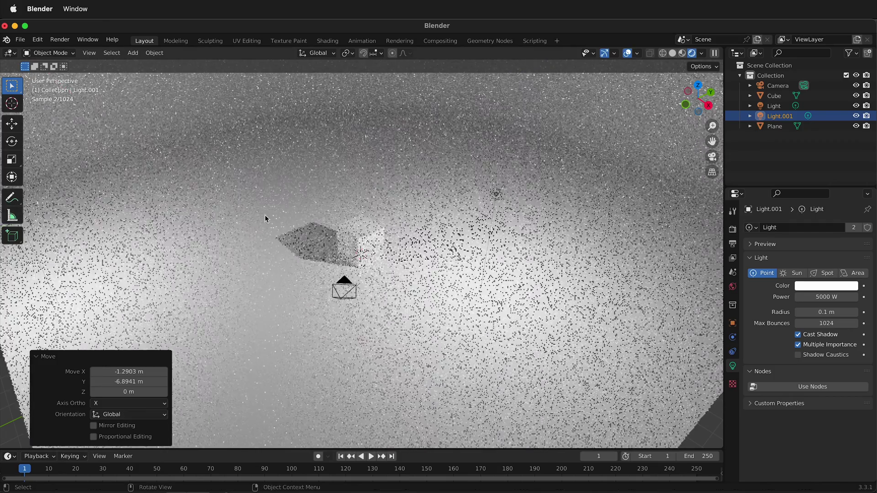
{"action": "scroll", "coordinate": [339, 230], "scroll_direction": "down", "scroll_amount": 5}
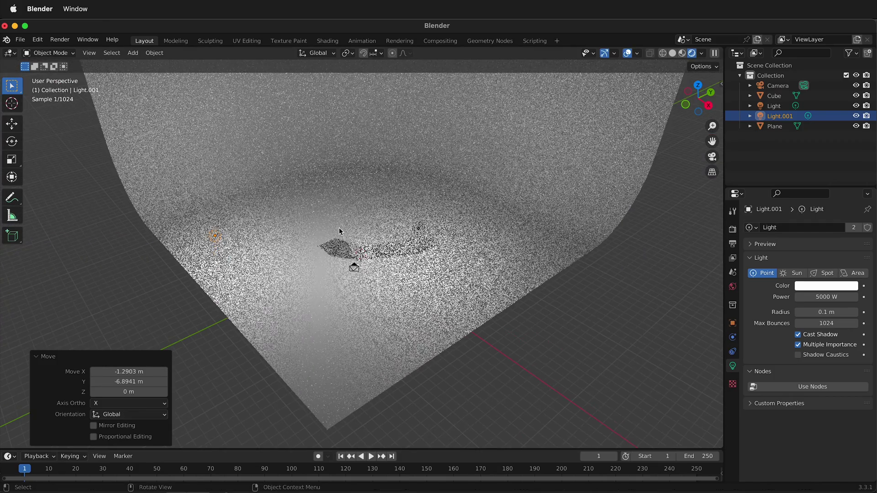
- Shift the original light 11.505 m in X and 2.3851 m in Y
{"action": "left_click", "coordinate": [418, 229]}
{"action": "key", "text": "g"}
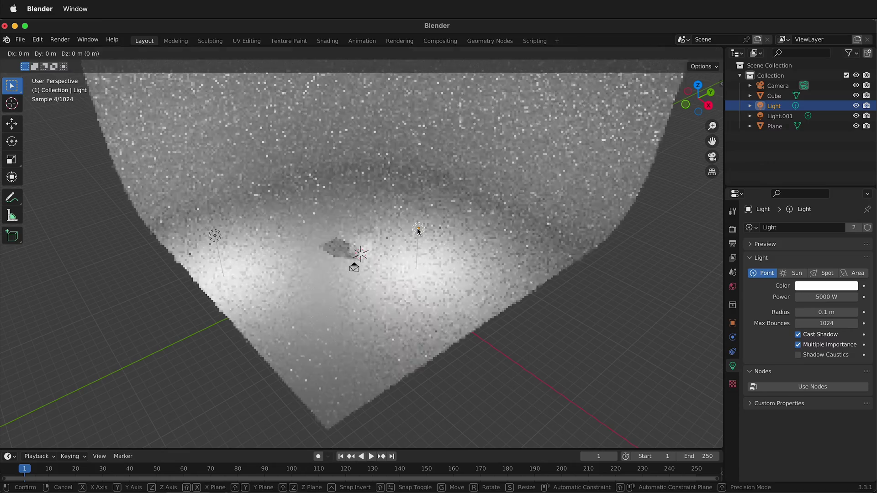
{"action": "key", "text": "shift+z"}
{"action": "left_click", "coordinate": [513, 267]}
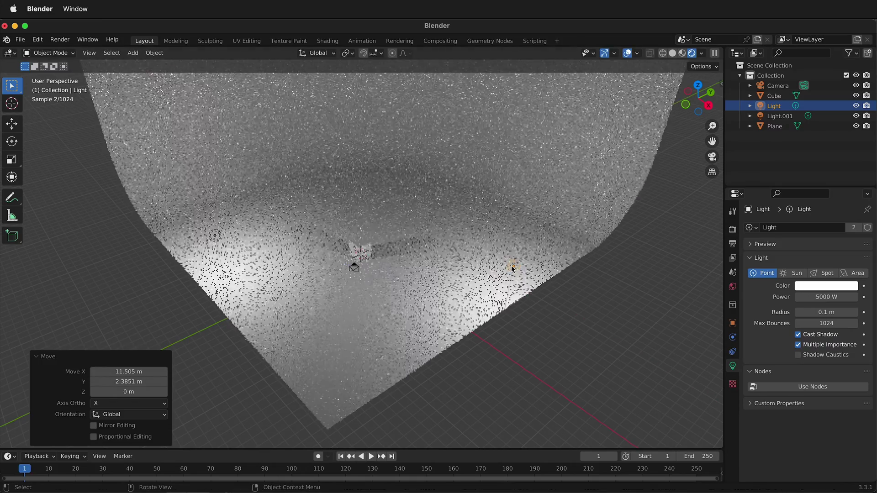
- Raise both lights together 8.8072 m straight up
{"action": "left_click", "coordinate": [216, 238], "text": "shift"}
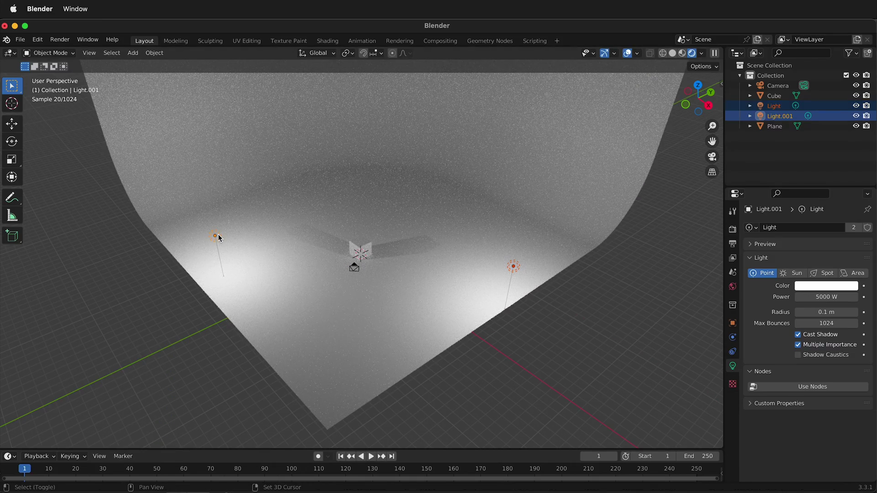
{"action": "key", "text": "g"}
{"action": "key", "text": "z"}
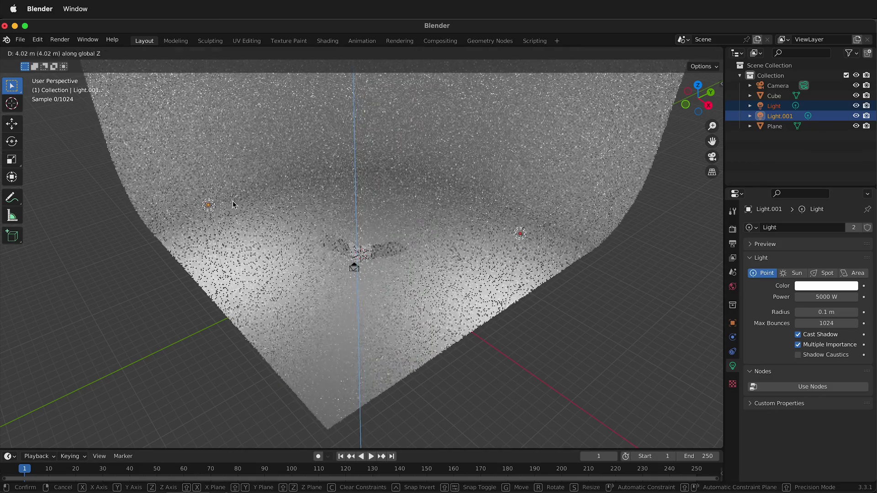
{"action": "left_click", "coordinate": [235, 170]}
{"action": "middle_click_drag", "start_coordinate": [235, 170], "coordinate": [368, 309]}
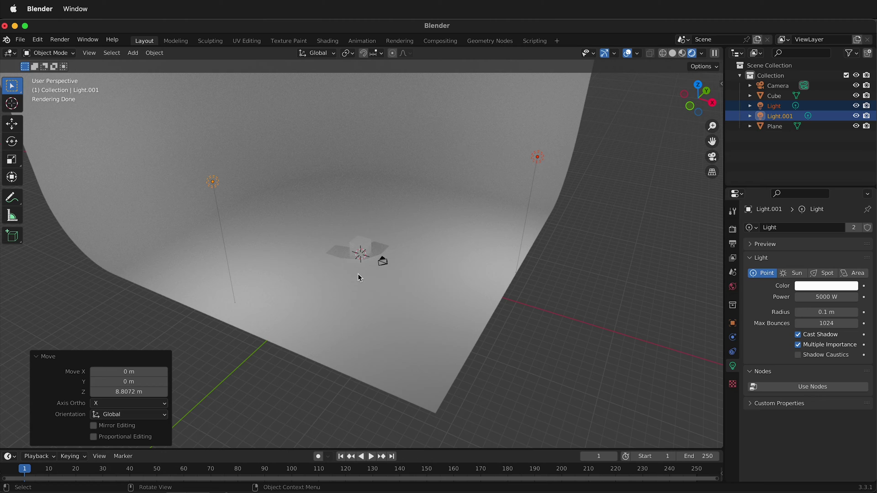
- View through the camera, enable Lock Camera to View, and reframe on the cube
{"action": "key", "text": "grave"}
{"action": "left_click", "coordinate": [276, 313]}
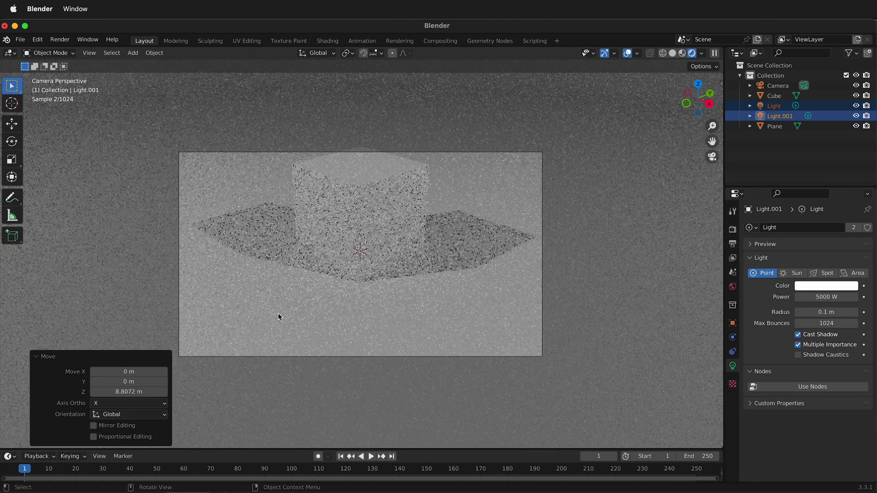
{"action": "left_click", "coordinate": [720, 76]}
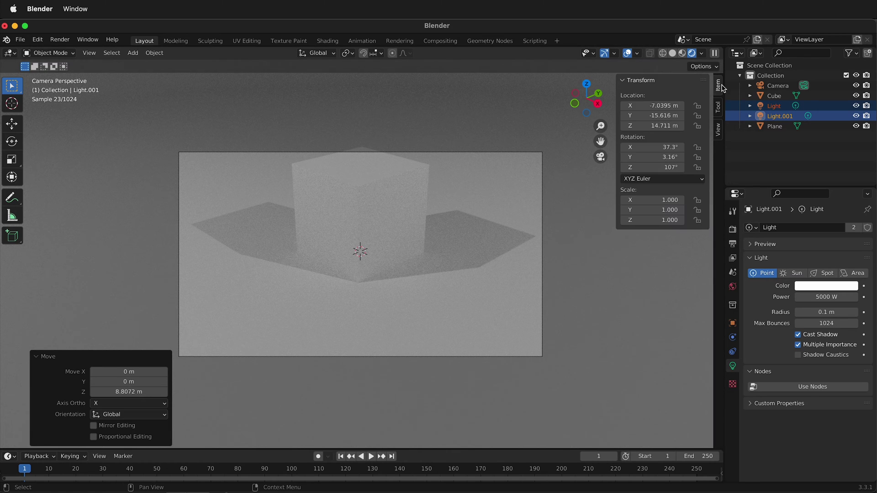
{"action": "left_click", "coordinate": [719, 131]}
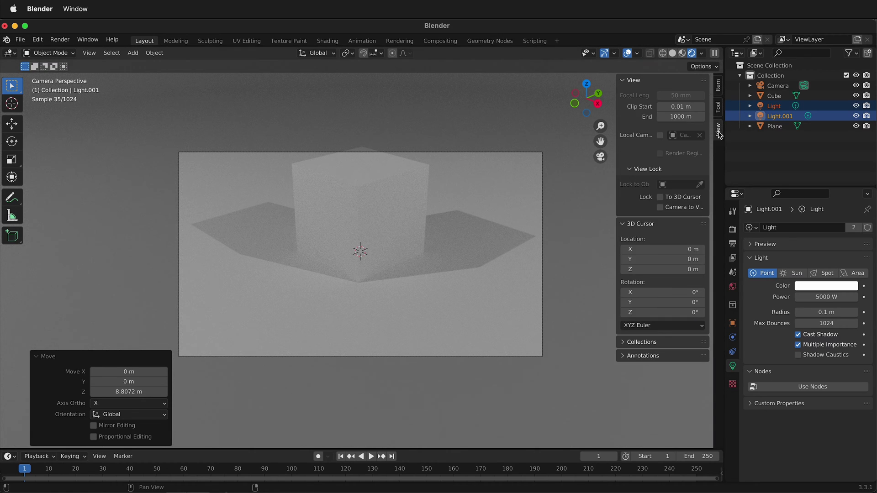
{"action": "left_click", "coordinate": [660, 207]}
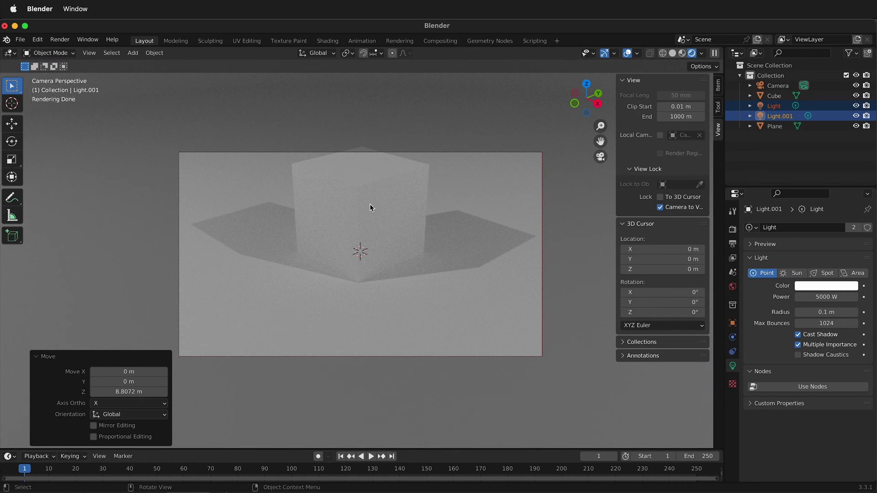
{"action": "middle_click_drag", "start_coordinate": [369, 204], "coordinate": [397, 205]}
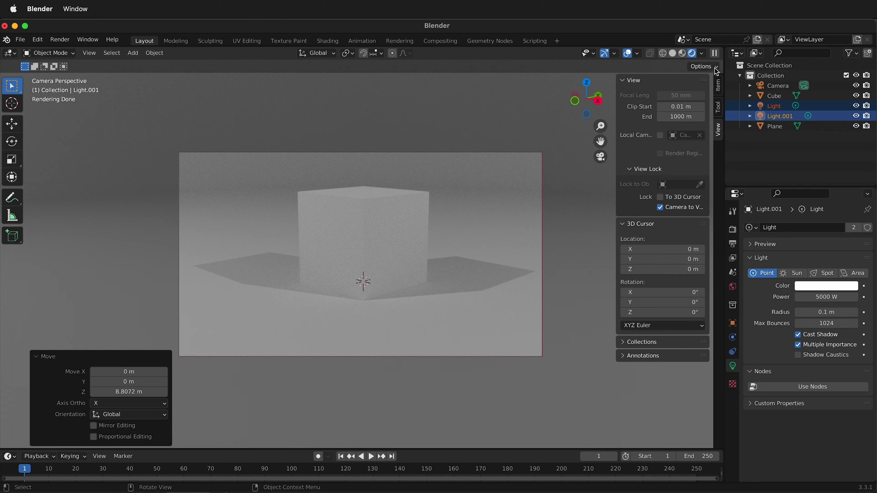
- Set the render engine to Eevee in the Render properties
{"action": "left_click", "coordinate": [733, 229]}
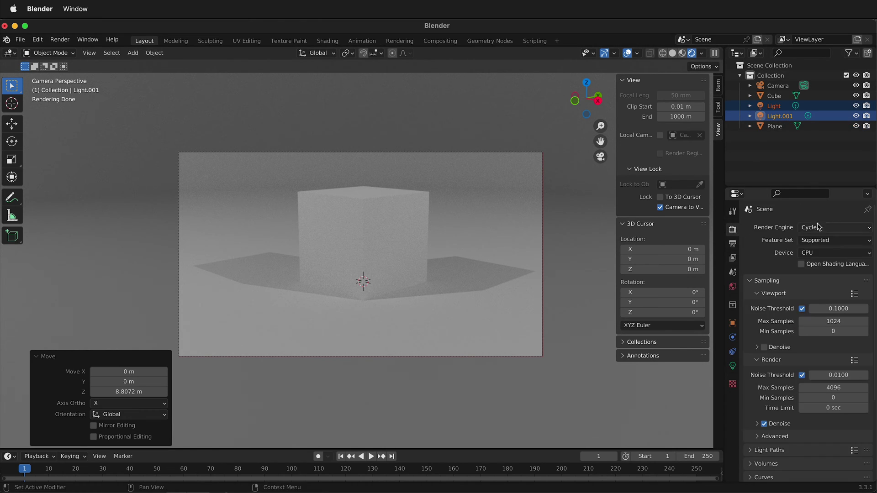
{"action": "left_click", "coordinate": [837, 228]}
{"action": "left_click", "coordinate": [839, 238]}
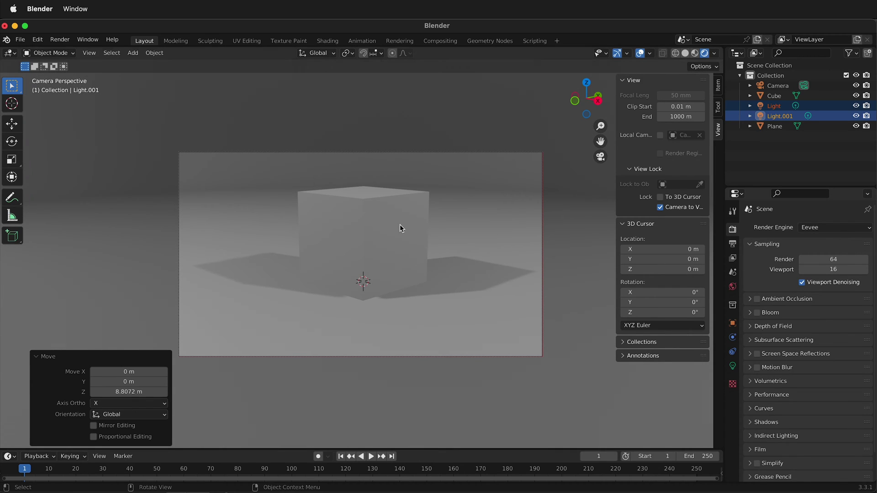
- Reframe the camera farther from the cube, then leave camera view and orbit out to see the curved backdrop from the side
{"action": "middle_click_drag", "start_coordinate": [439, 265], "coordinate": [366, 270]}
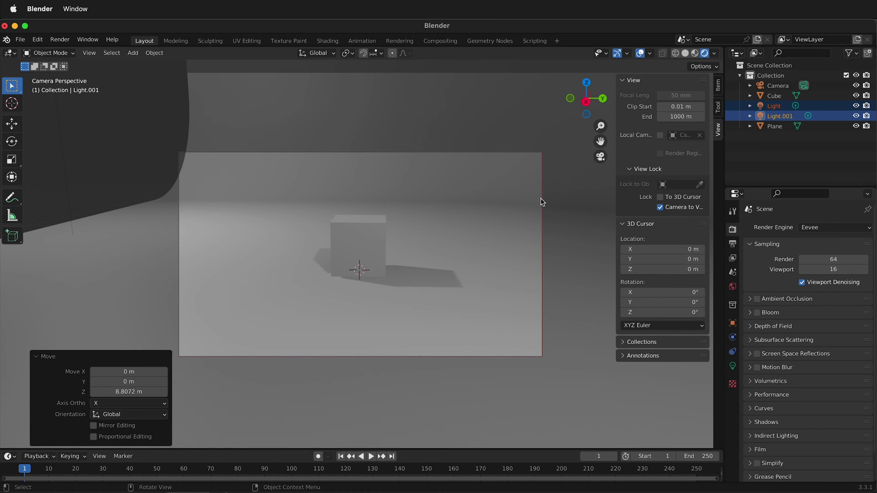
{"action": "key", "text": "KP_0"}
{"action": "scroll", "coordinate": [451, 248], "scroll_direction": "down", "scroll_amount": 5}
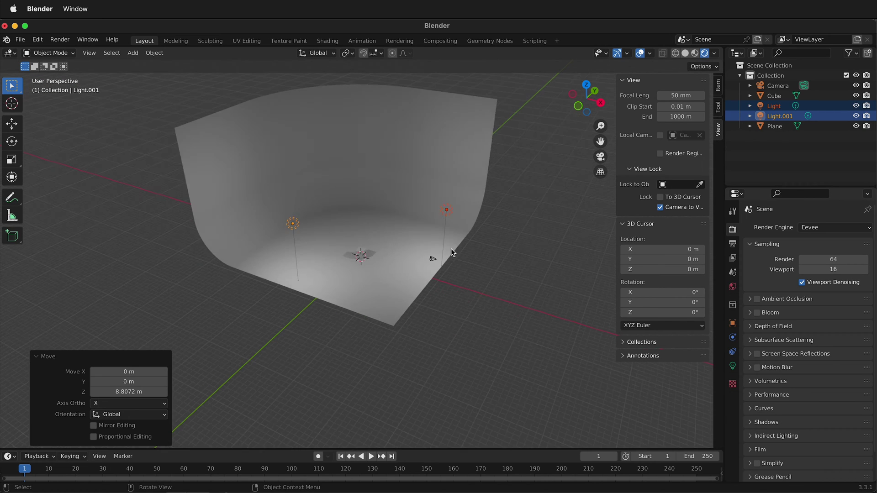
{"action": "middle_click_drag", "start_coordinate": [451, 249], "coordinate": [358, 226]}
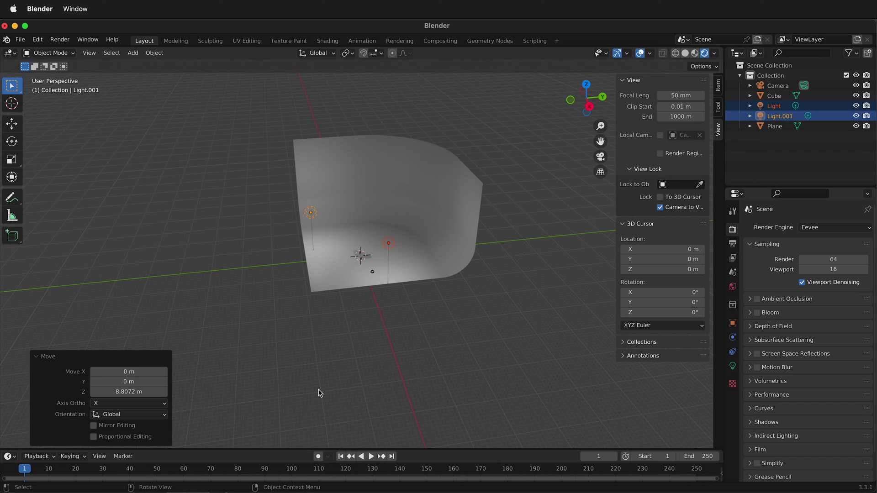
- Add a plane, move it 39.447 m along X in front of the backdrop, and scale it to 8.105
{"action": "key", "text": "shift+a"}
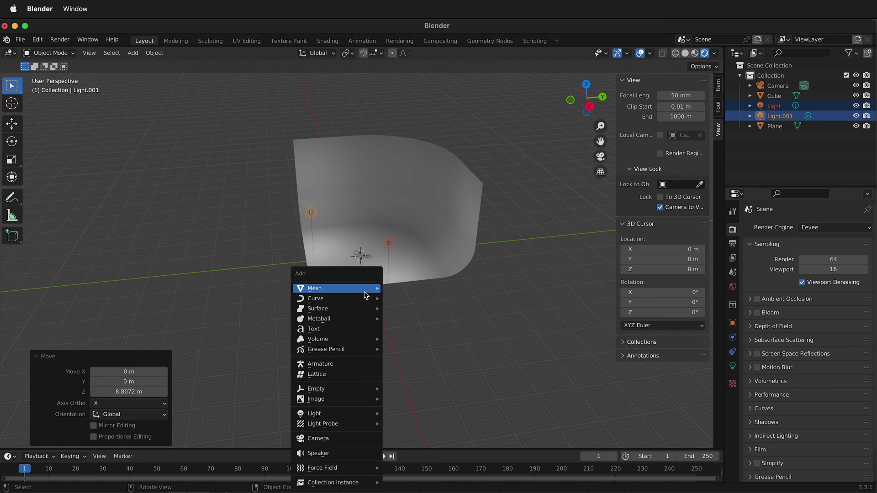
{"action": "mouse_move", "coordinate": [366, 295]}
{"action": "left_click", "coordinate": [405, 290]}
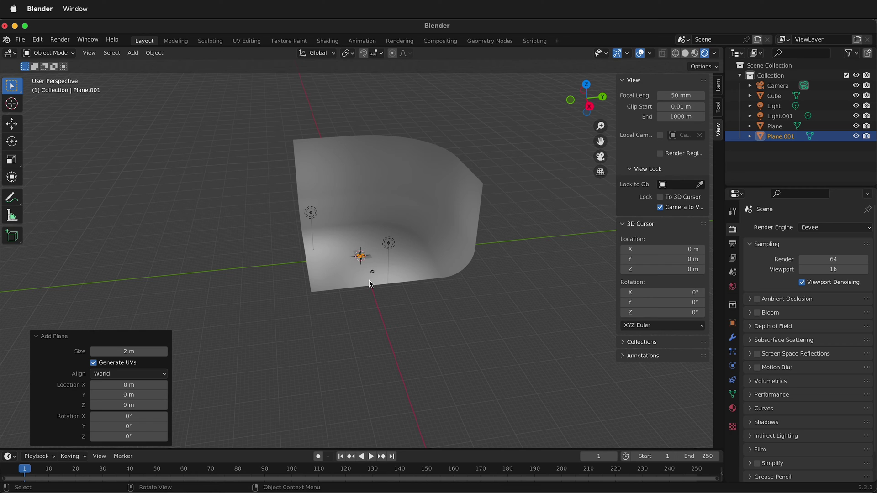
{"action": "key", "text": "g"}
{"action": "key", "text": "shift+z"}
{"action": "left_click", "coordinate": [392, 356]}
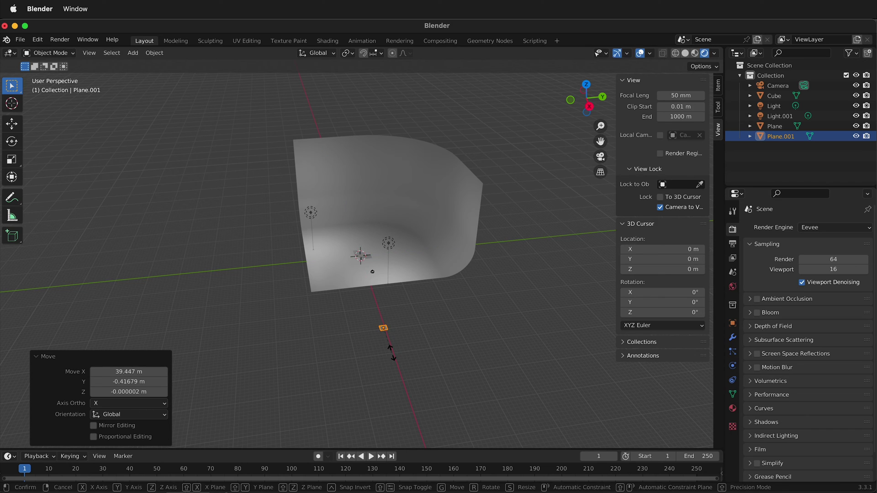
{"action": "key", "text": "s"}
{"action": "left_click", "coordinate": [373, 300]}
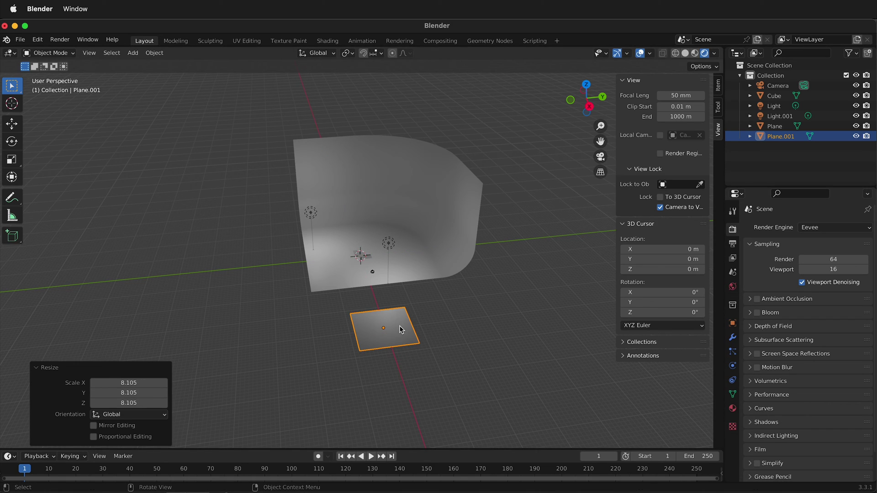
- Enter Edit Mode on Plane.001 and select its right edge
{"action": "key", "text": "Tab"}
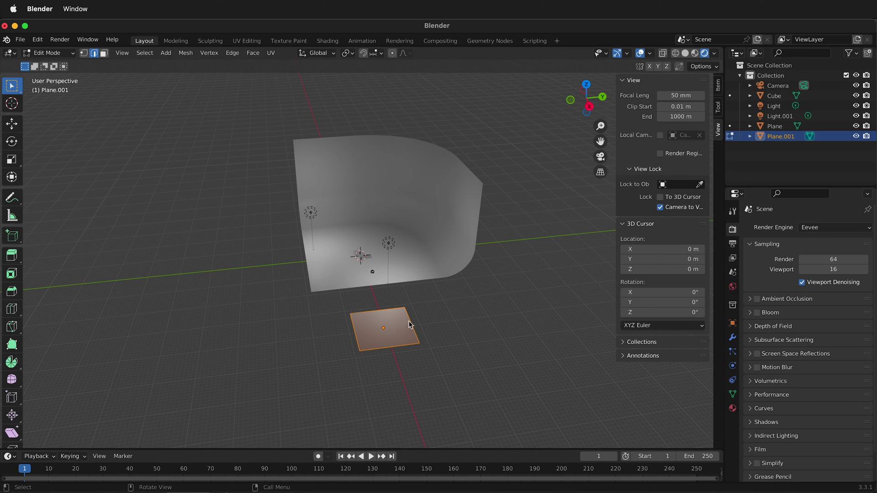
{"action": "scroll", "coordinate": [408, 321], "scroll_direction": "up", "scroll_amount": 3}
{"action": "scroll", "coordinate": [408, 321], "scroll_direction": "down", "scroll_amount": 1}
{"action": "left_click", "coordinate": [438, 358]}
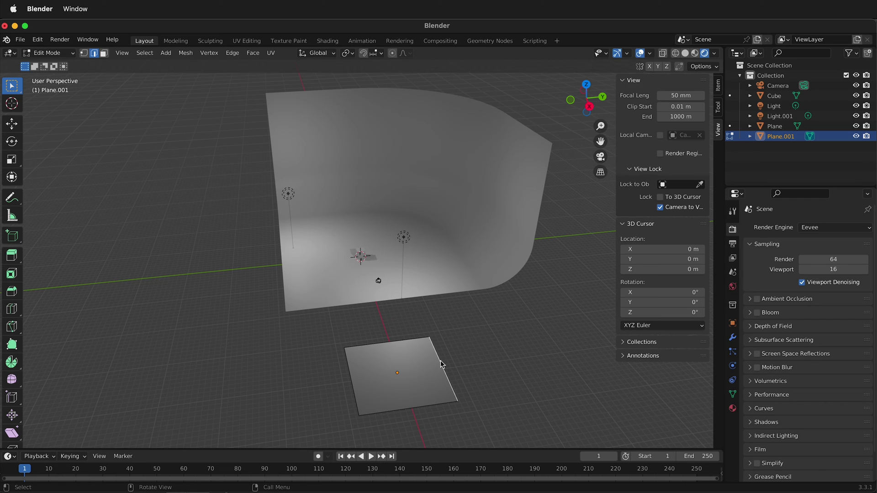
- Extrude the selected edge straight up into a 13.81 m vertical wall
{"action": "key", "text": "g"}
{"action": "key", "text": "z"}
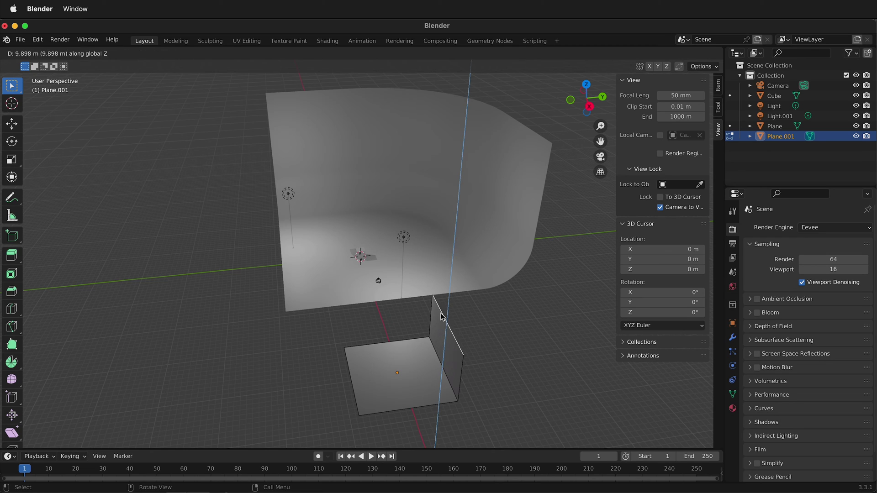
{"action": "left_click", "coordinate": [440, 298]}
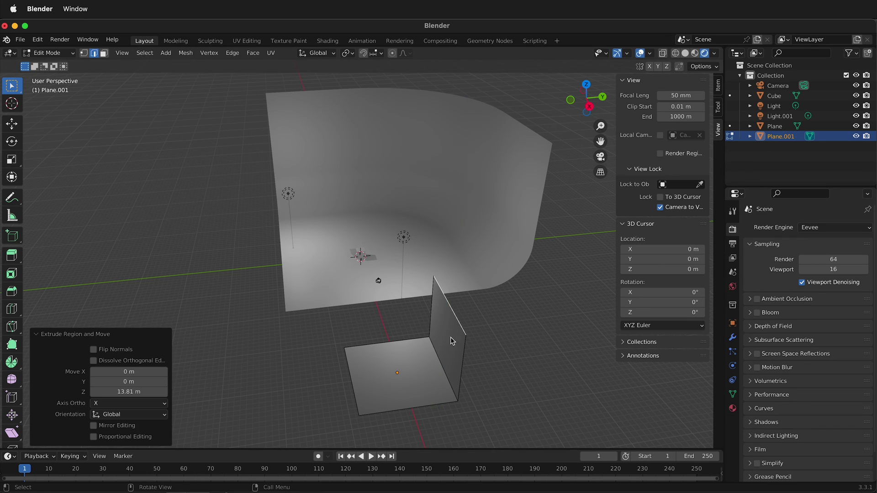
- Bevel the inner corner edge into a smooth 15-segment curve, then deselect it
{"action": "left_click", "coordinate": [452, 387]}
{"action": "right_click", "coordinate": [449, 382]}
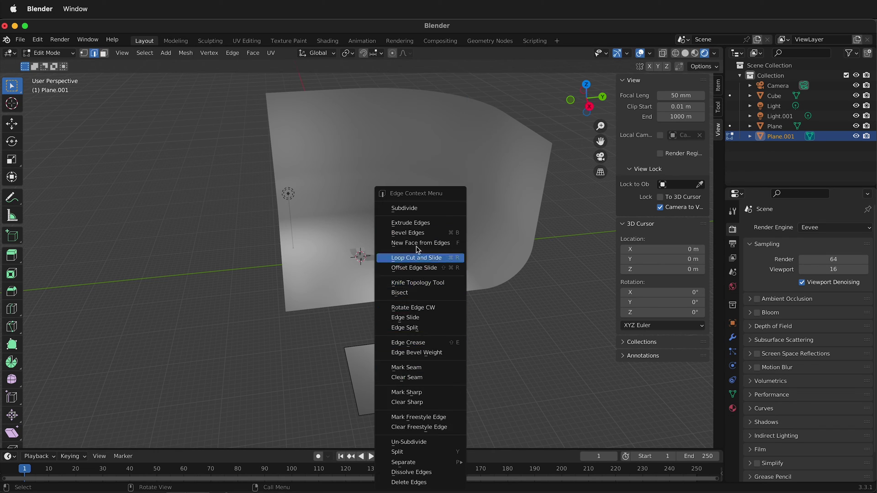
{"action": "left_click", "coordinate": [423, 233]}
{"action": "left_click", "coordinate": [442, 366]}
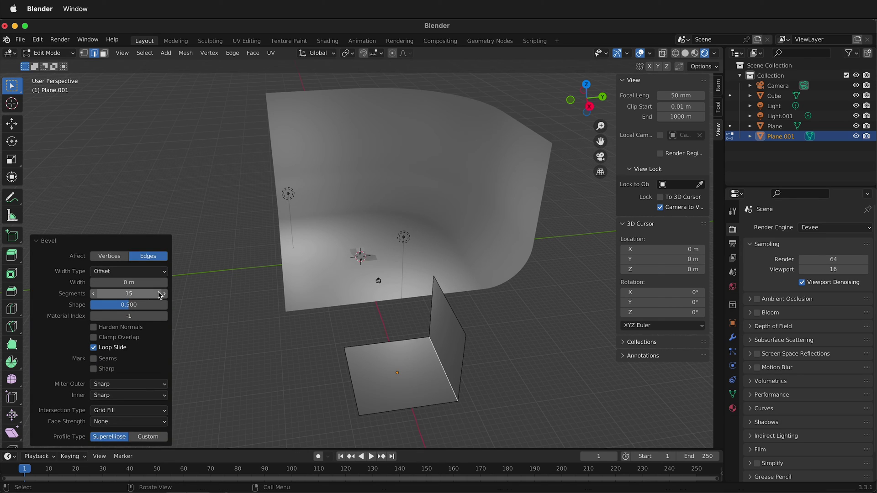
{"action": "left_click_drag", "start_coordinate": [116, 305], "coordinate": [142, 286]}
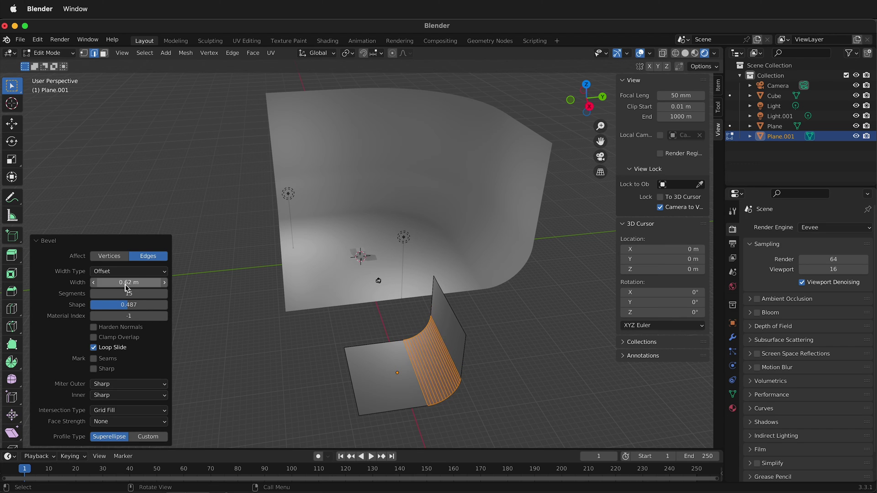
{"action": "left_click", "coordinate": [533, 403]}
{"action": "middle_click_drag", "start_coordinate": [397, 403], "coordinate": [447, 393]}
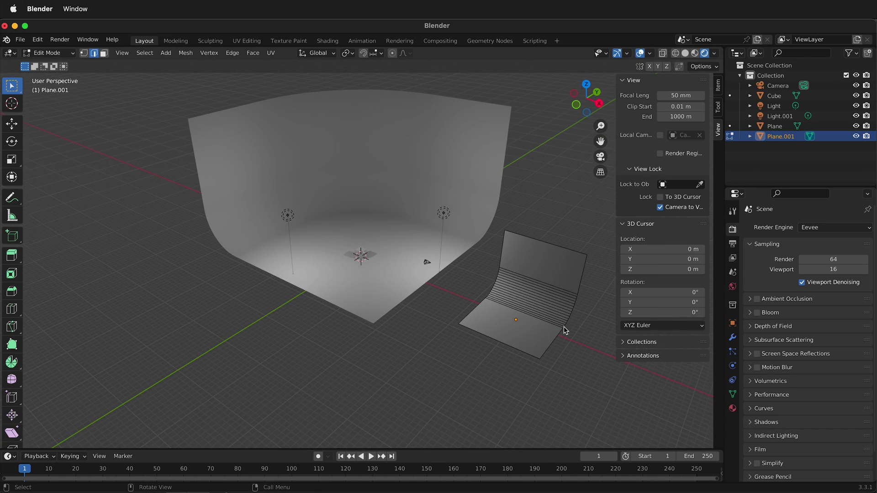
{"action": "scroll", "coordinate": [565, 330], "scroll_direction": "up", "scroll_amount": 1}
{"action": "middle_click_drag", "start_coordinate": [566, 304], "coordinate": [515, 319]}
{"action": "scroll", "coordinate": [537, 303], "scroll_direction": "up", "scroll_amount": 1}
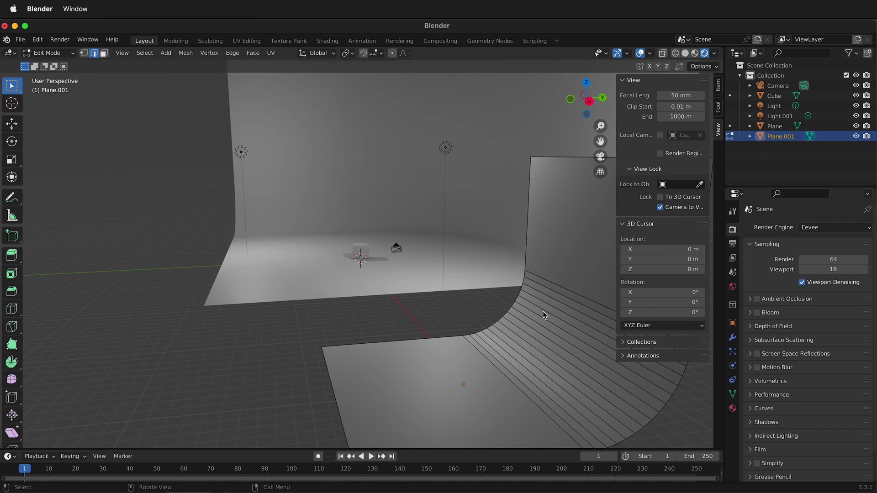